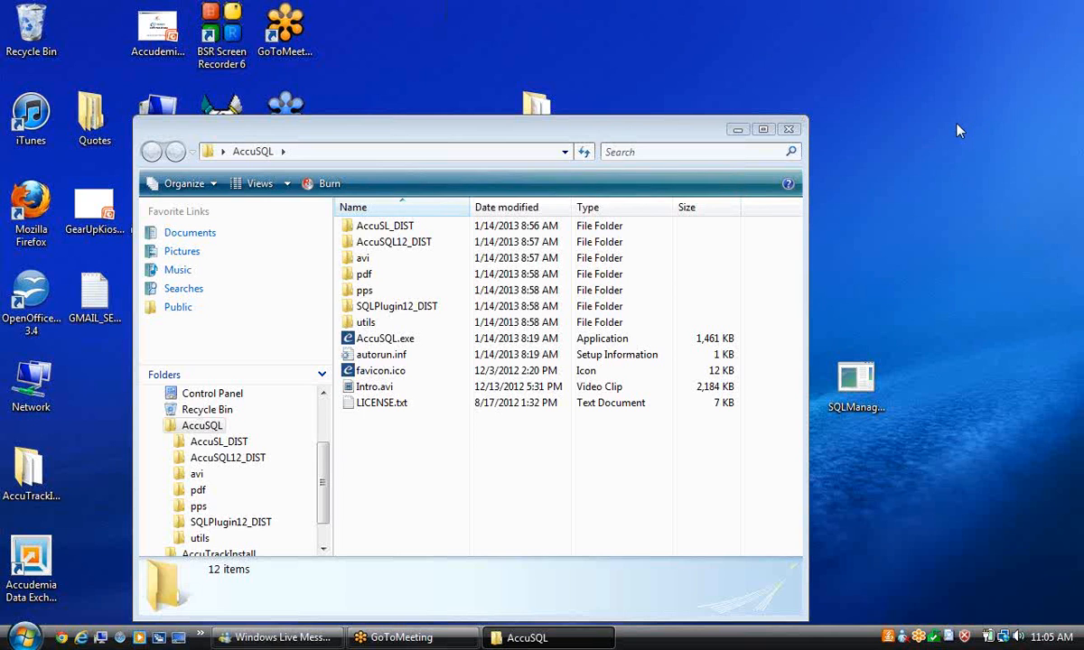
# Step: Move the AccuSQL folder window up and to the right, then launch AccuSQL.exe
pyautogui.moveTo(525, 128); pyautogui.dragTo(574, 96)
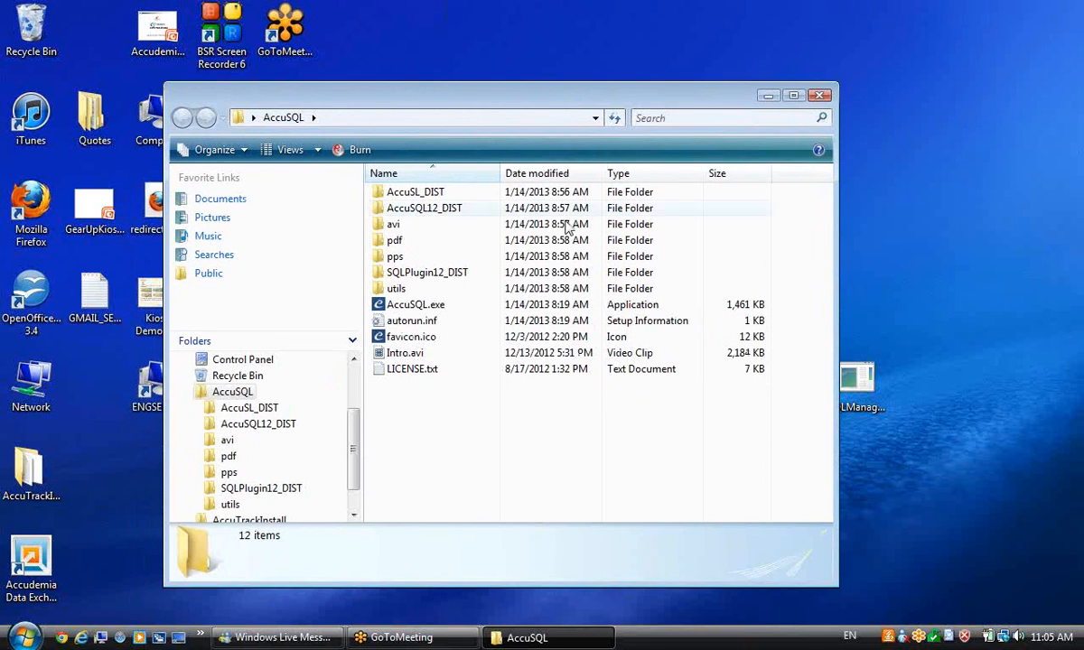
pyautogui.click(441, 307)
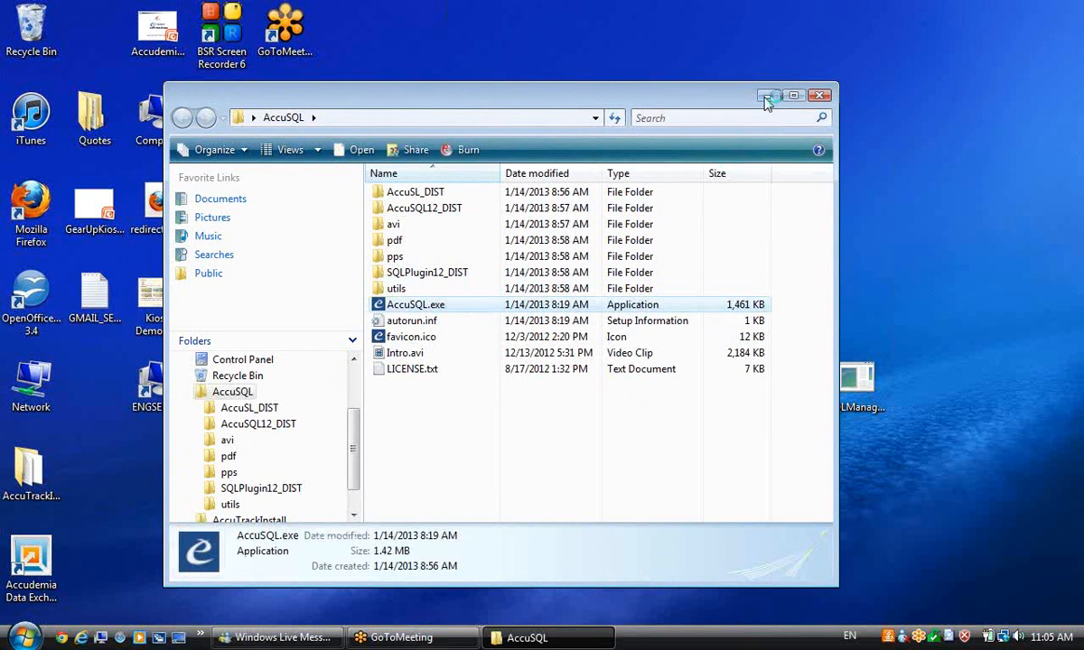
# Step: Minimize Explorer and close LICENSE.txt, bringing up the launcher's AccuSQL description
pyautogui.click(766, 97)
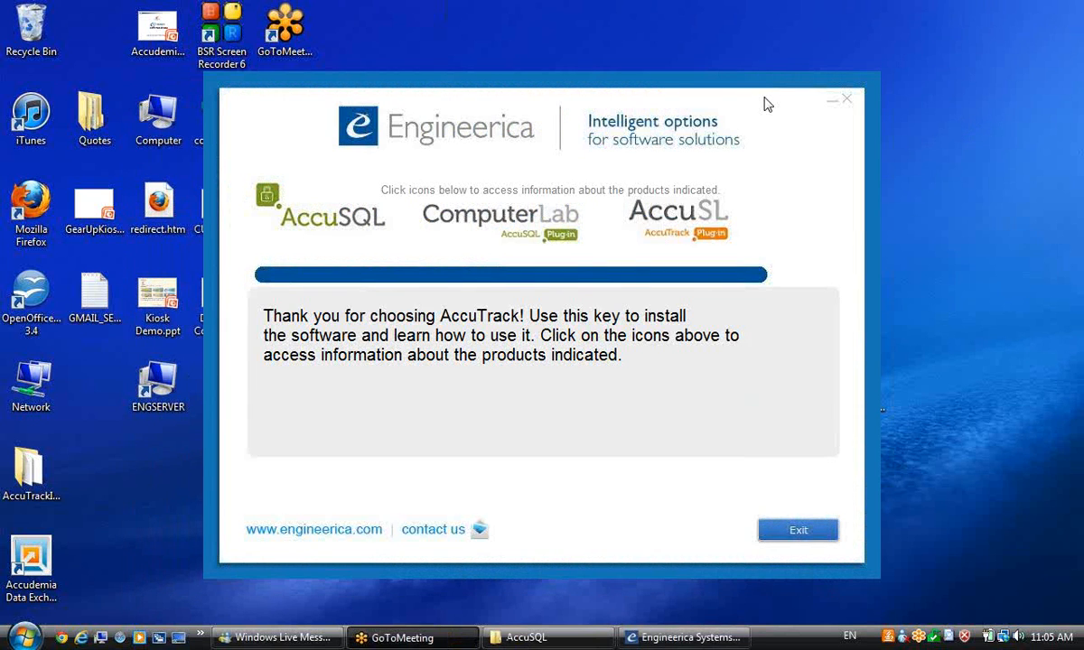
pyautogui.click(334, 199)
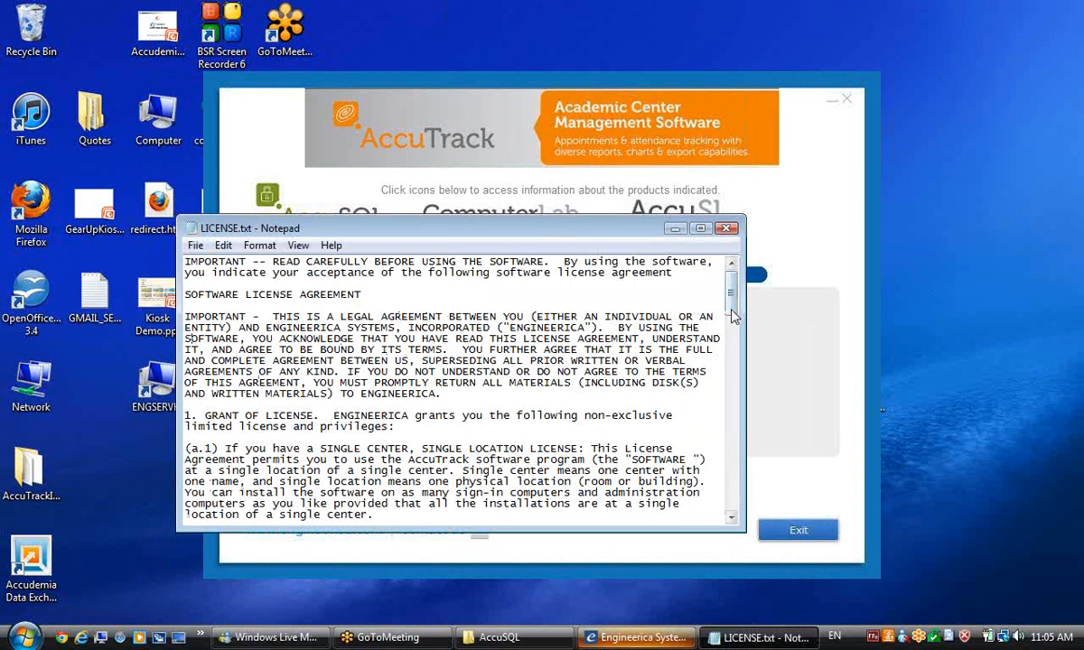
pyautogui.click(726, 228)
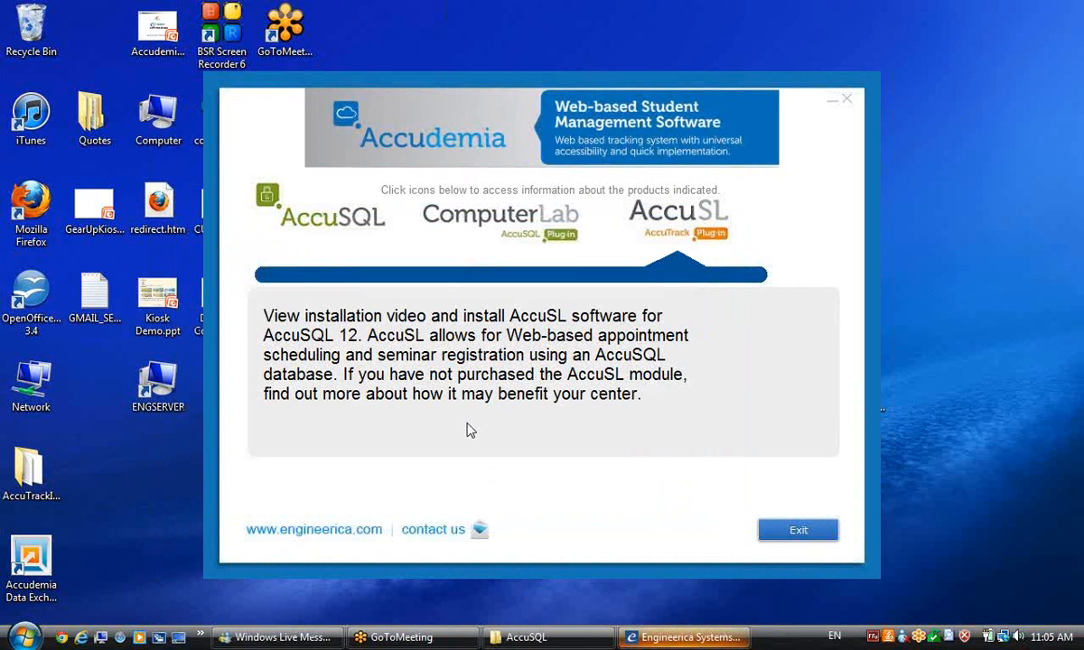
# Step: Open the detailed AccuSQL page and start the AccuSQL 12 installer
pyautogui.click(339, 219)
pyautogui.click(340, 220)
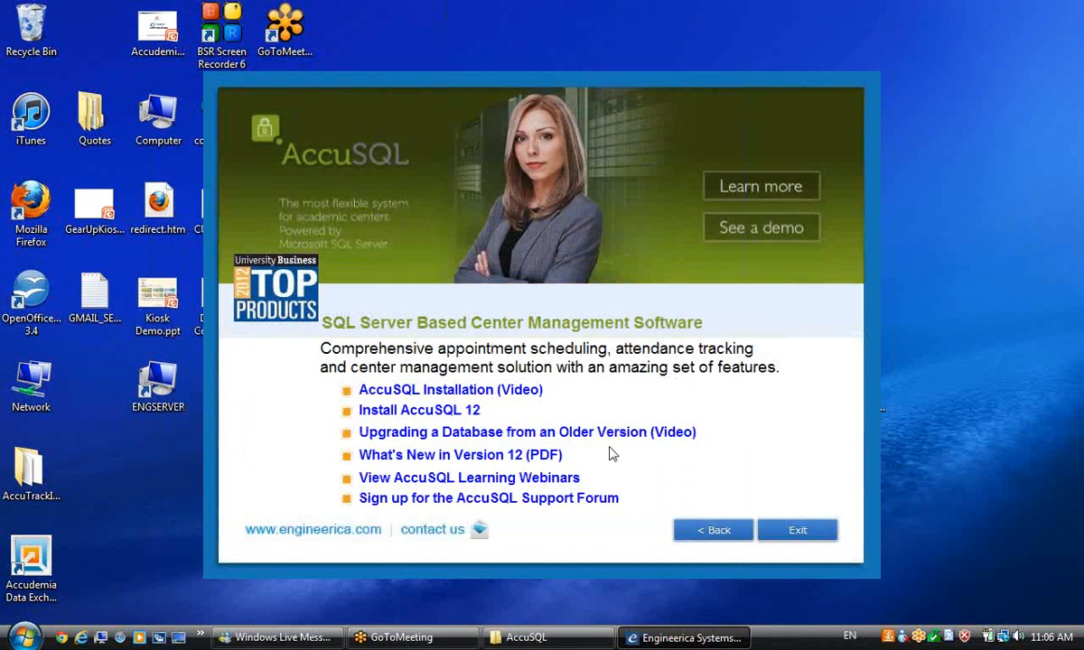
pyautogui.click(401, 413)
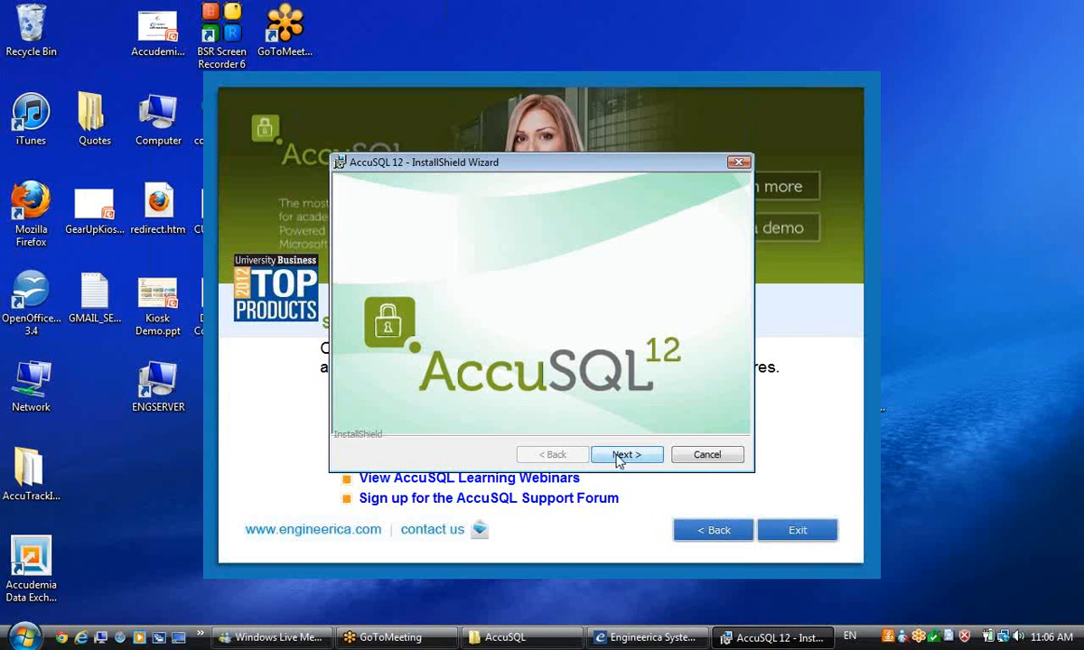
pyautogui.click(623, 456)
# Step: Accept the AccuSQL 12 license agreement
pyautogui.click(627, 455)
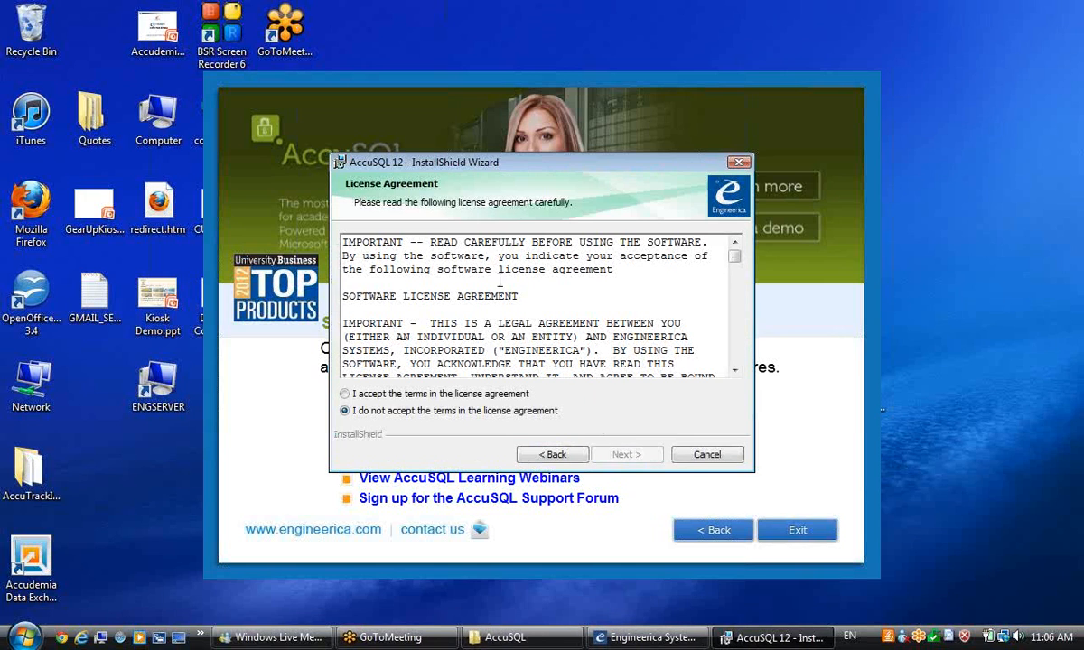
pyautogui.click(344, 394)
pyautogui.click(625, 454)
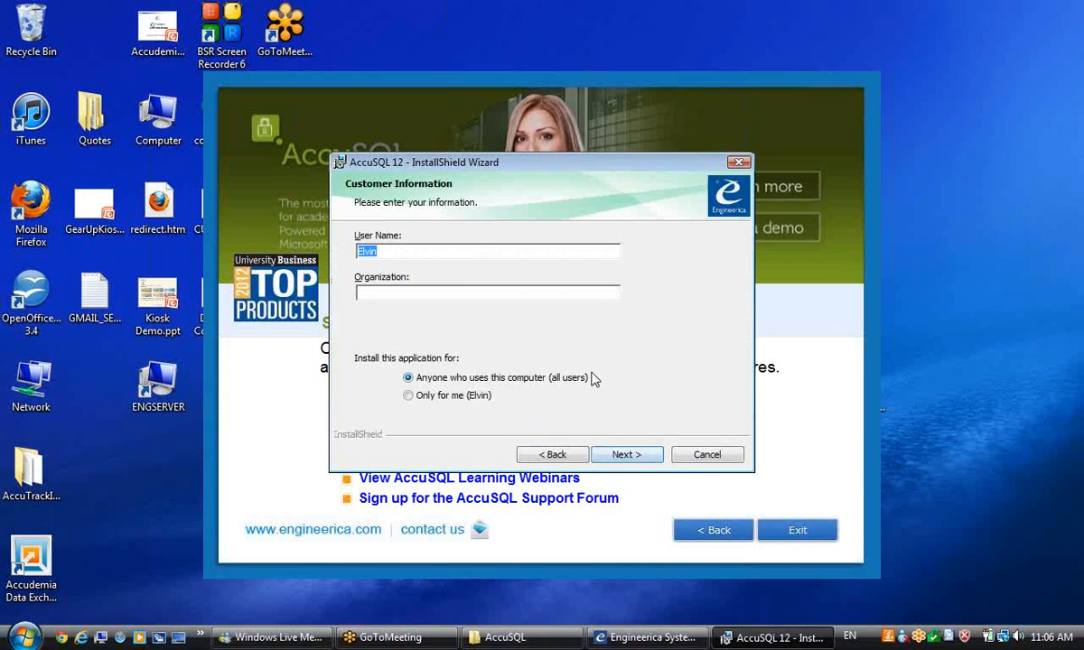
# Step: Enter ESI as the organization, keep the default folder and Typical setup, and start installing
pyautogui.click(409, 297)
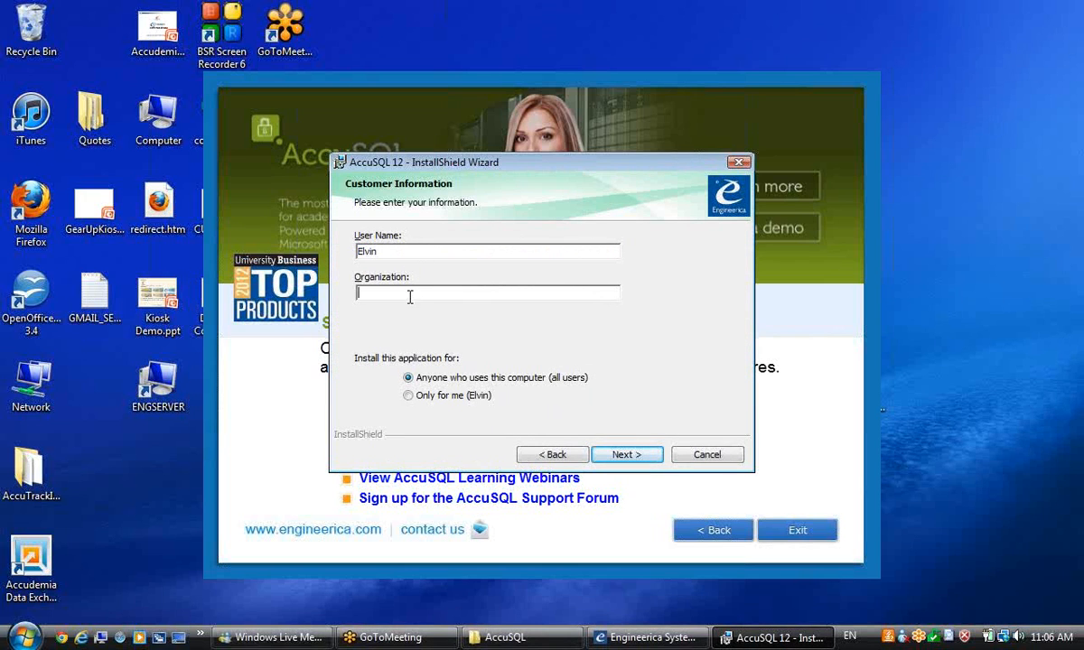
pyautogui.write('ESI')
pyautogui.click(627, 456)
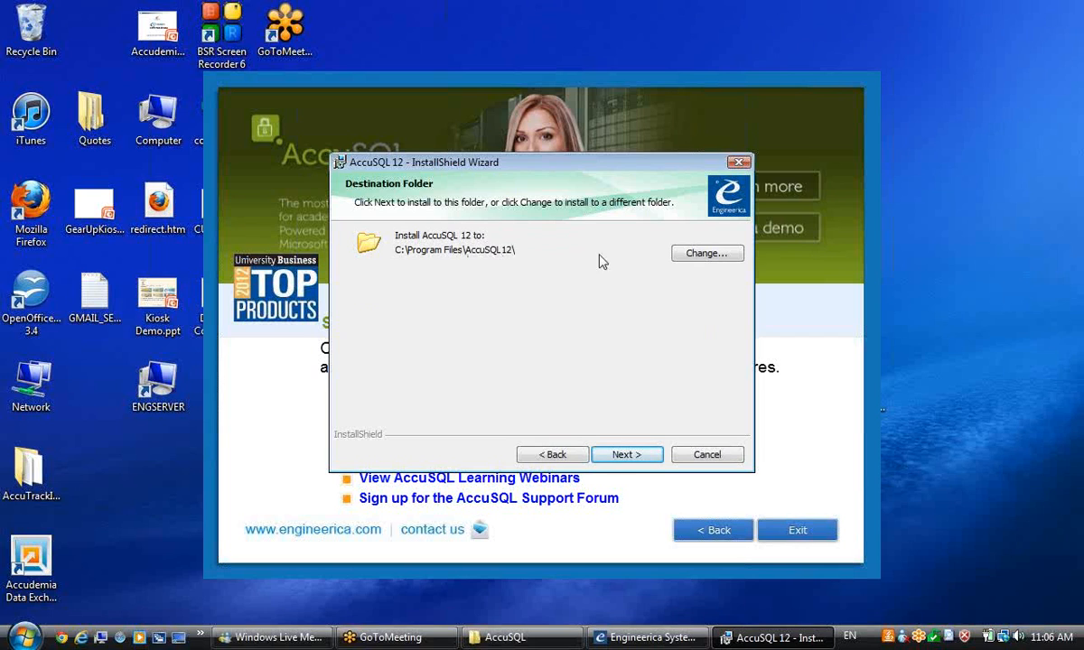
pyautogui.click(626, 454)
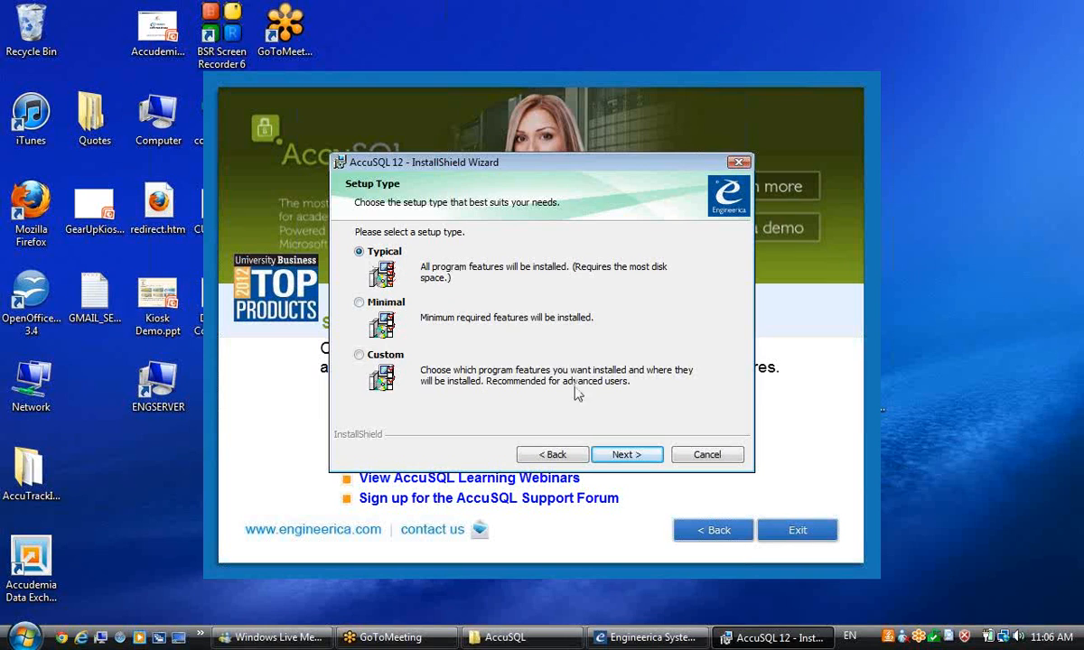
pyautogui.click(631, 457)
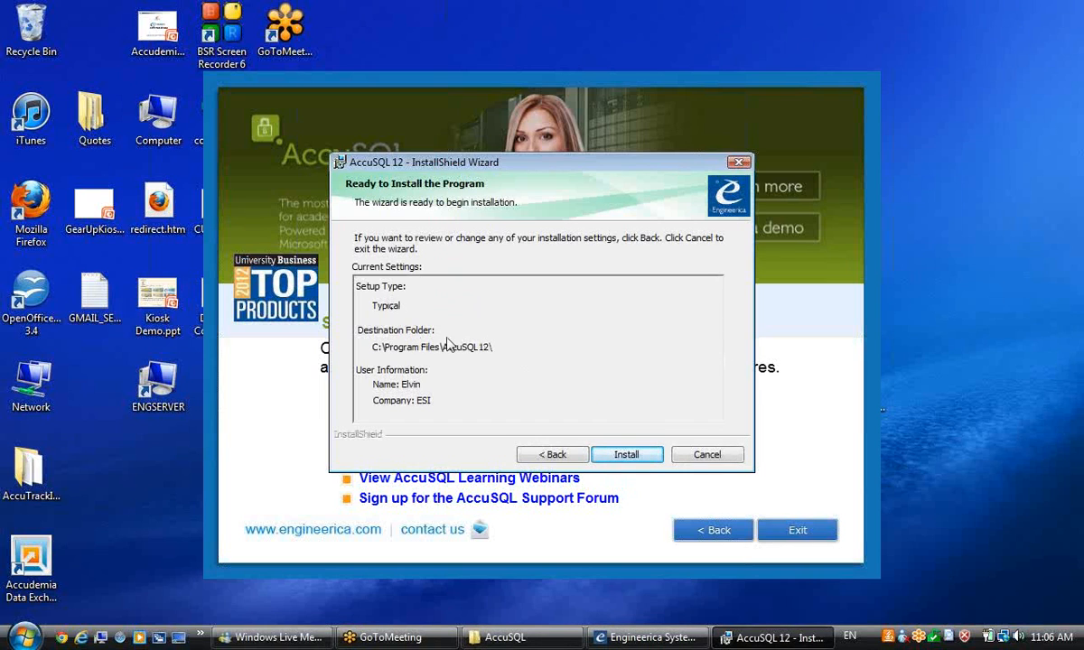
pyautogui.click(625, 455)
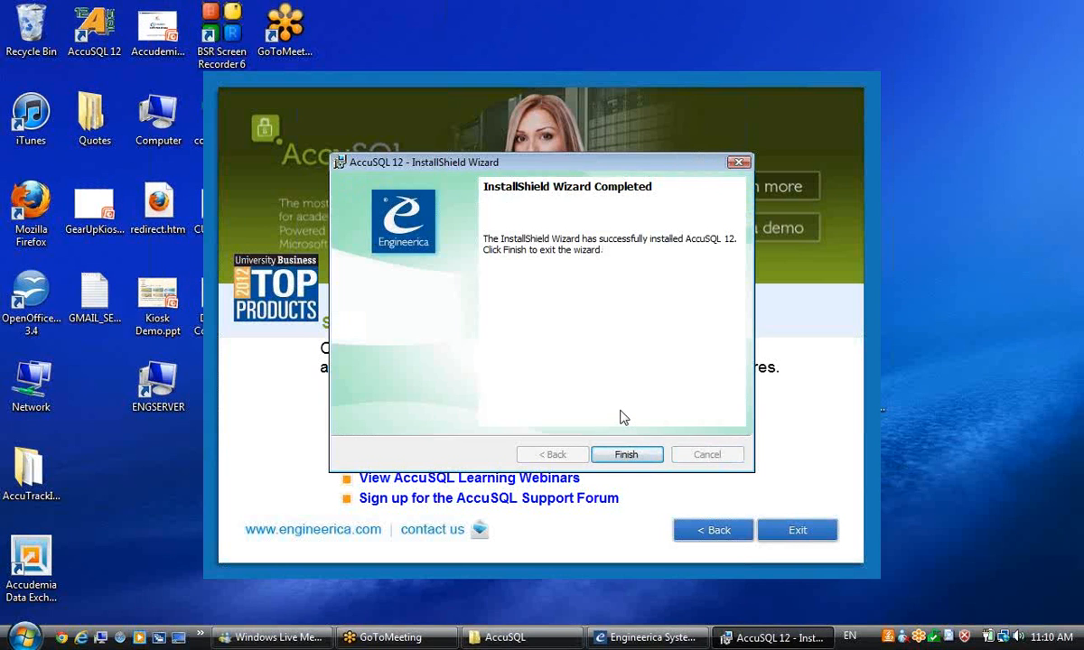
# Step: Let the AccuSQL 12 installation complete and finish the wizard
pyautogui.click(603, 454)
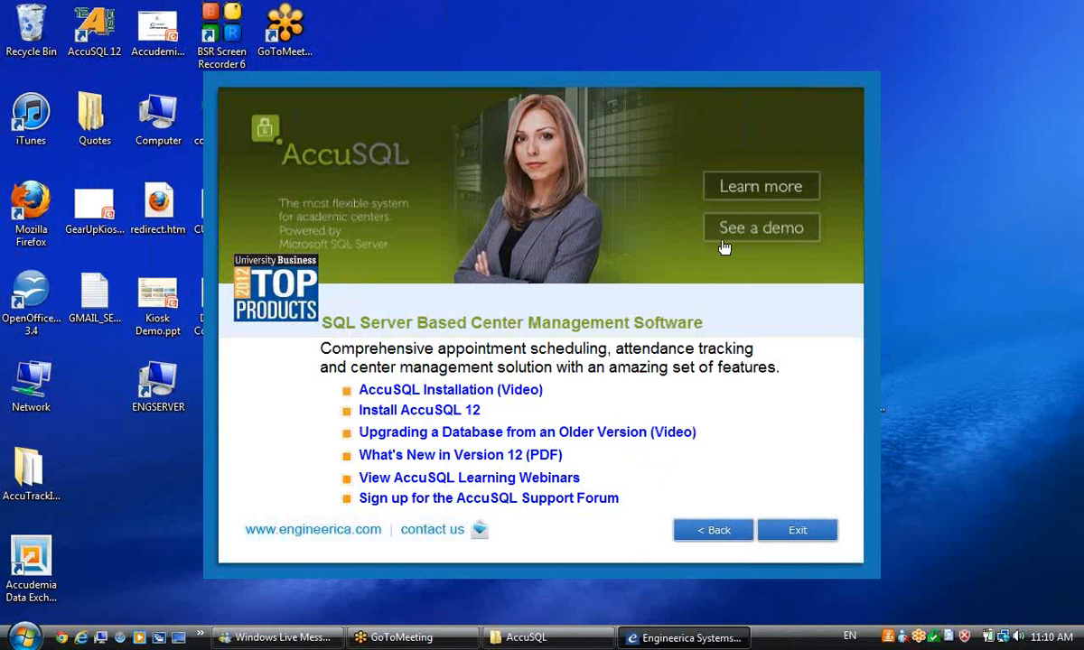
# Step: Exit the launcher and move the AccuSQL 12 shortcut onto open desktop space
pyautogui.click(798, 532)
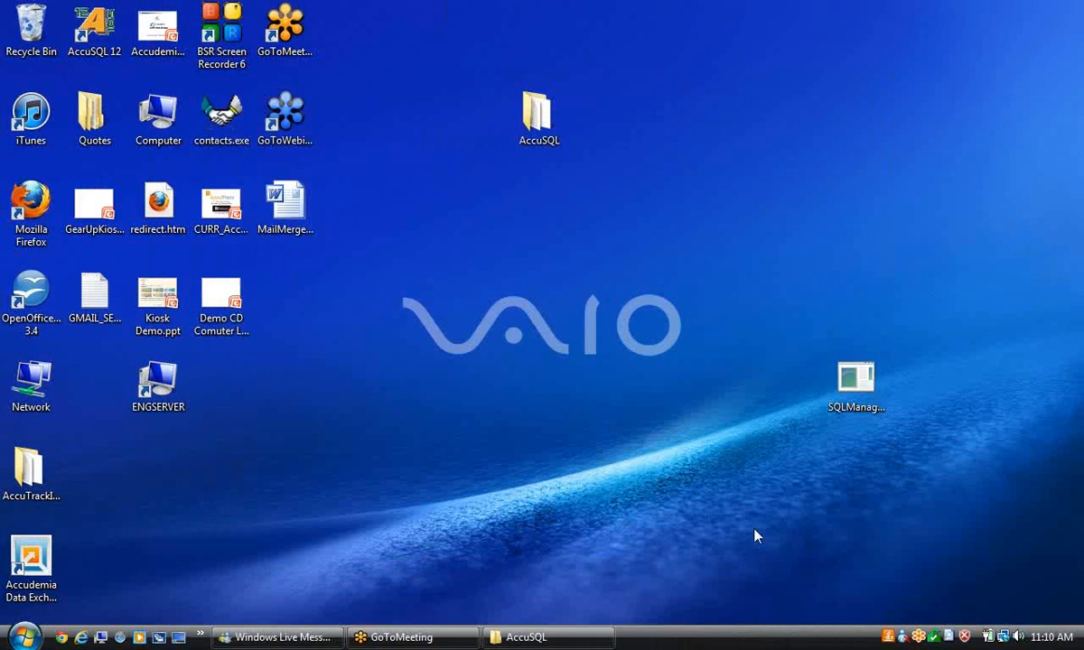
pyautogui.moveTo(95, 28); pyautogui.dragTo(332, 357)
pyautogui.click(248, 387)
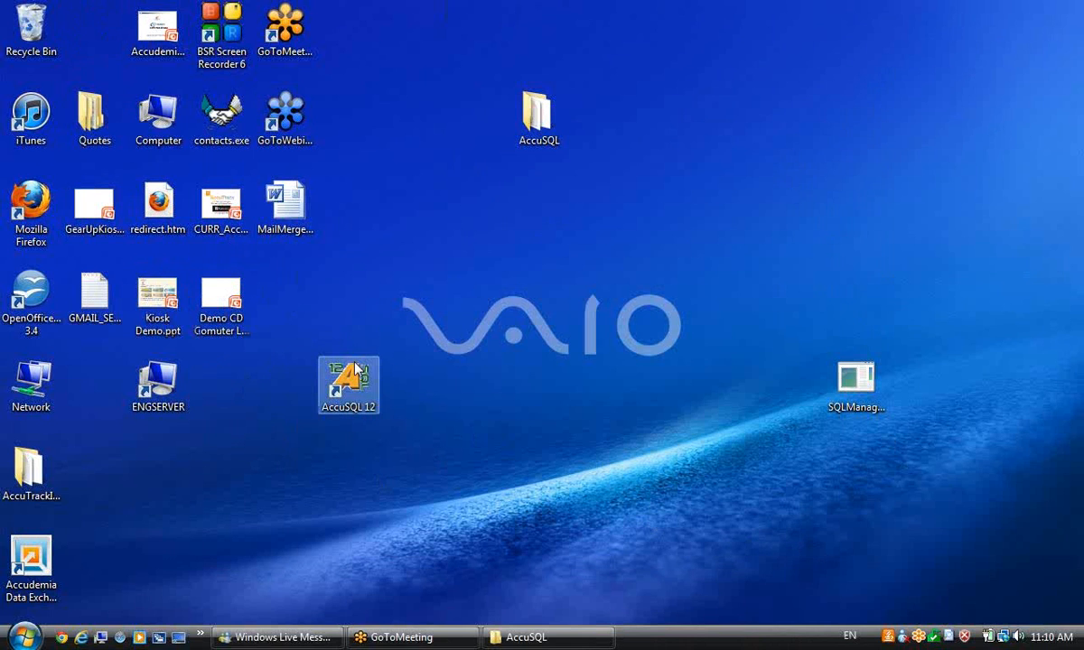
# Step: Browse Start > All Programs > AccuSQL 12, then place the shortcut beside ENGSERVER
pyautogui.click(24, 637)
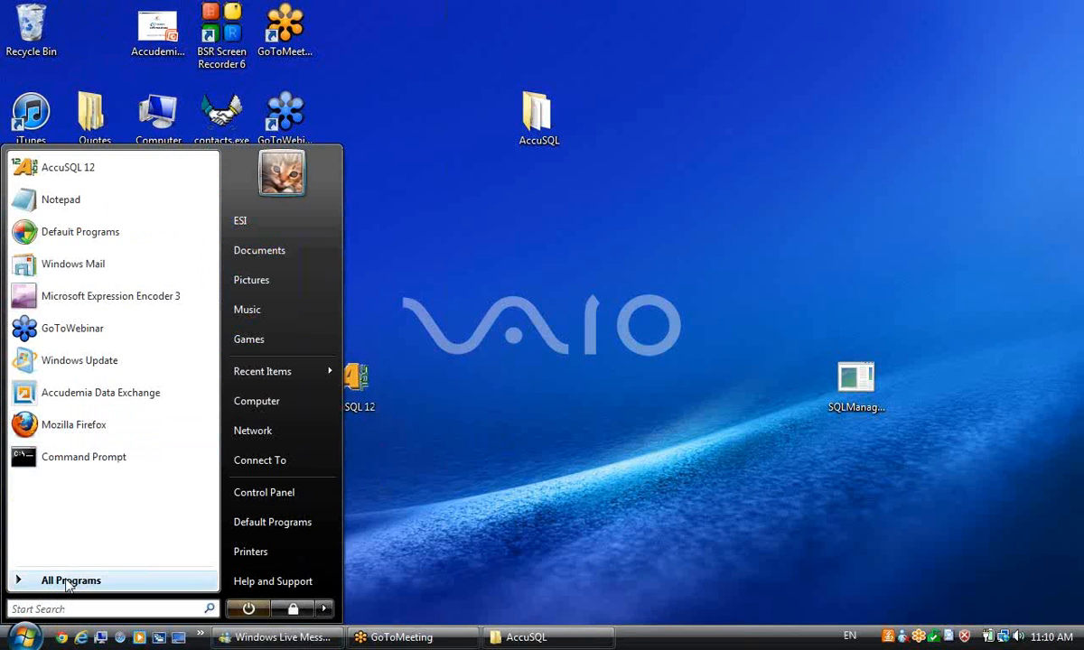
pyautogui.click(71, 581)
pyautogui.scroll(-5, 207, 262)
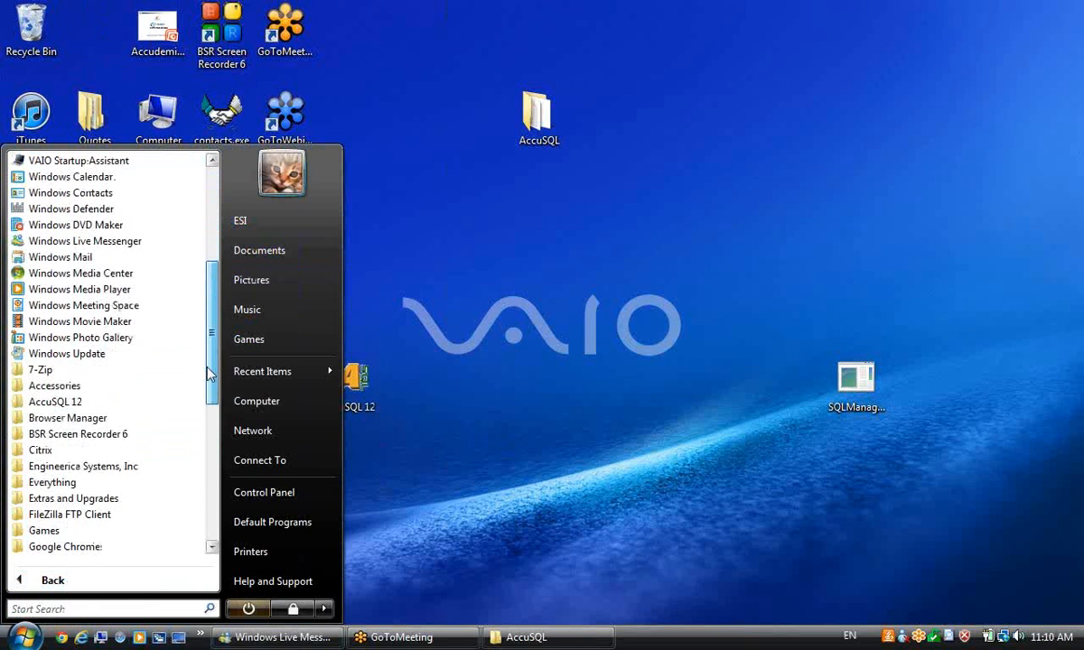
pyautogui.click(40, 402)
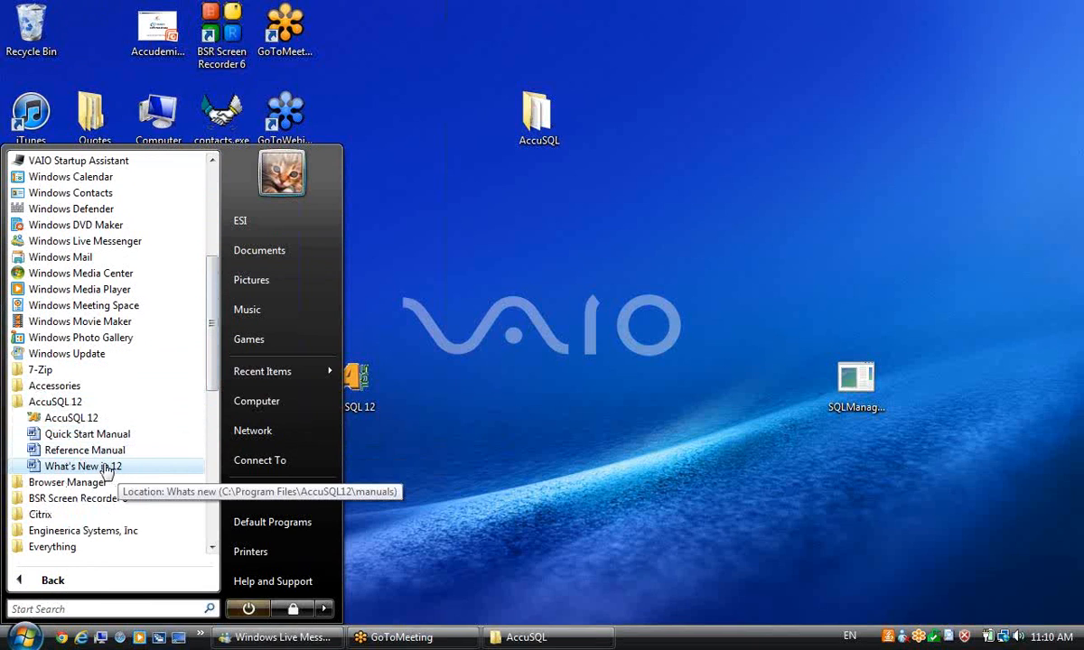
pyautogui.click(654, 461)
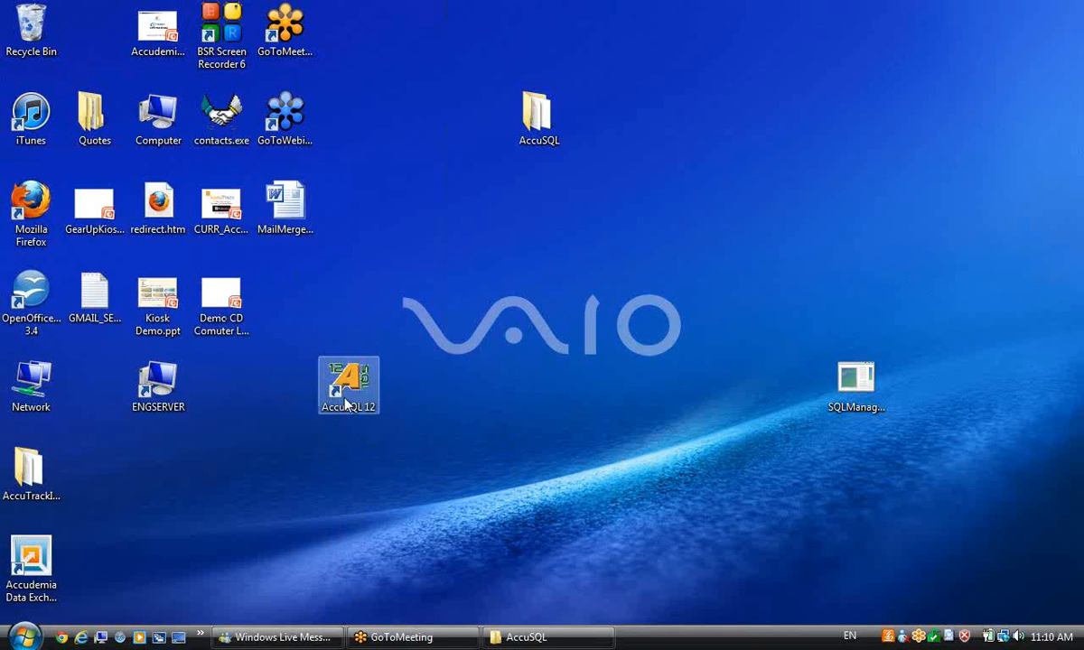
pyautogui.moveTo(347, 387); pyautogui.dragTo(239, 402)
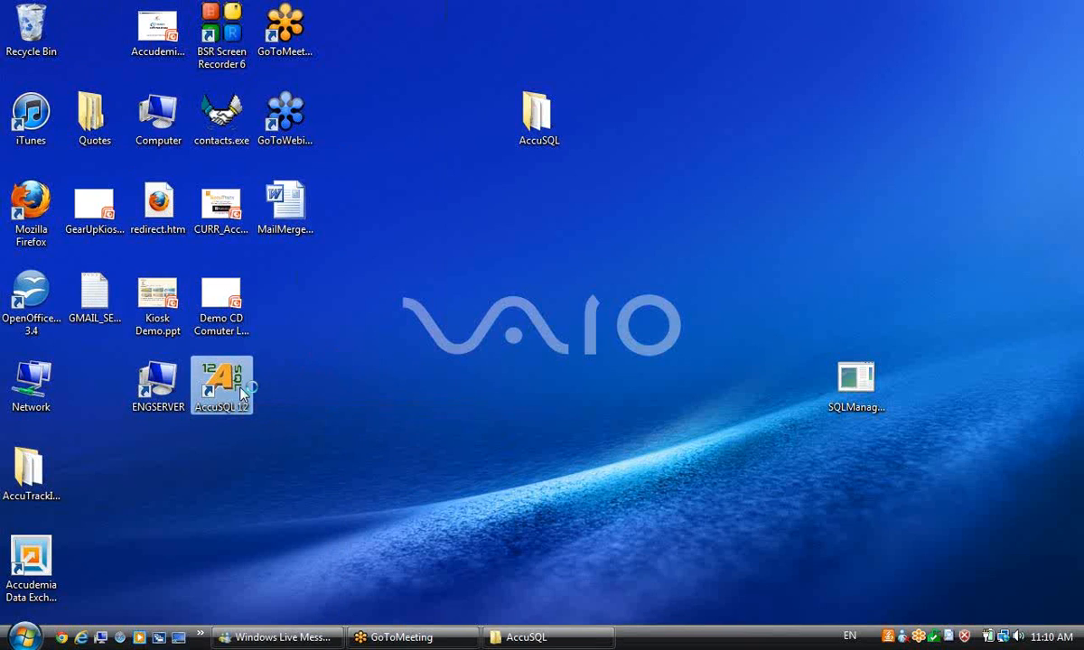
pyautogui.click(531, 400)
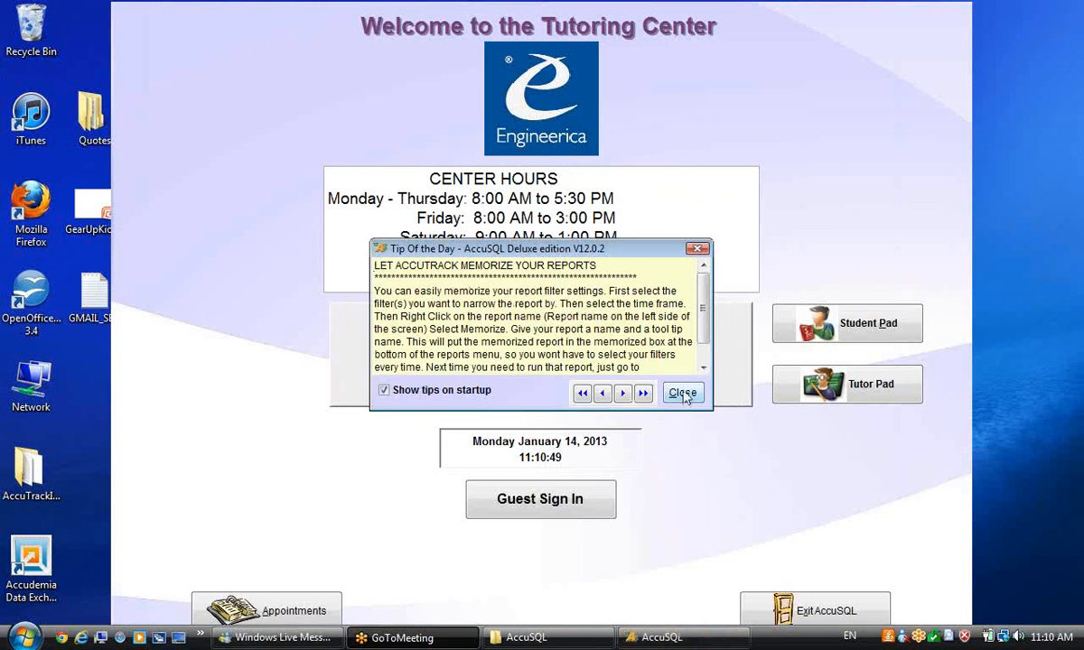
# Step: Dismiss the Tip of the Day and sign in with the administrator ID and password
pyautogui.click(682, 394)
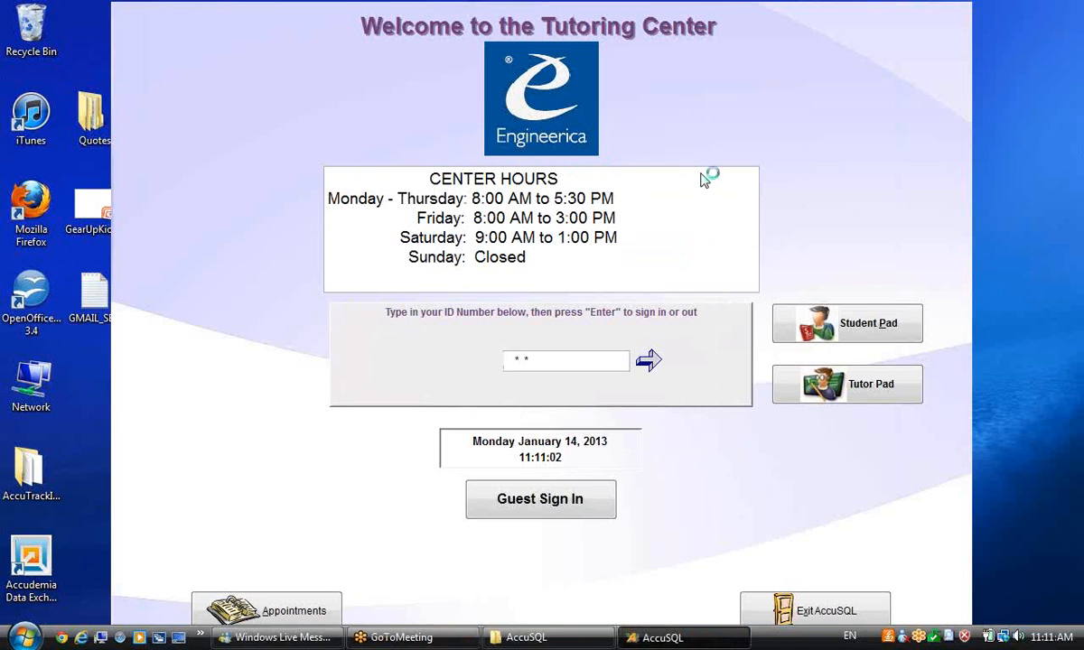
pyautogui.write('**********')
pyautogui.press('Return')
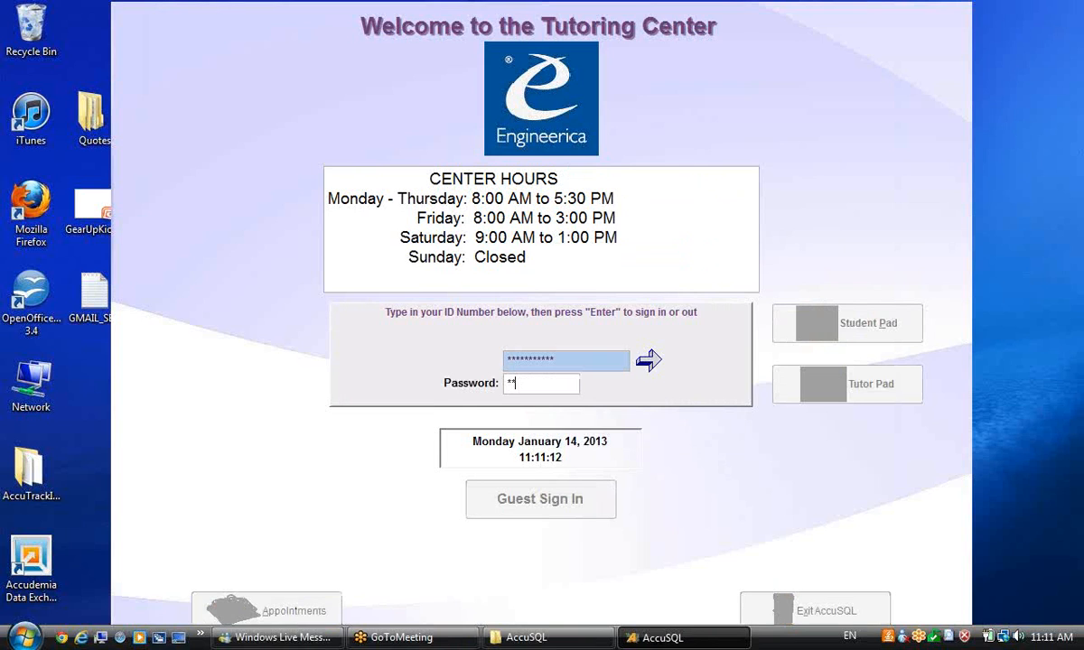
pyautogui.write('***')
pyautogui.press('Return')
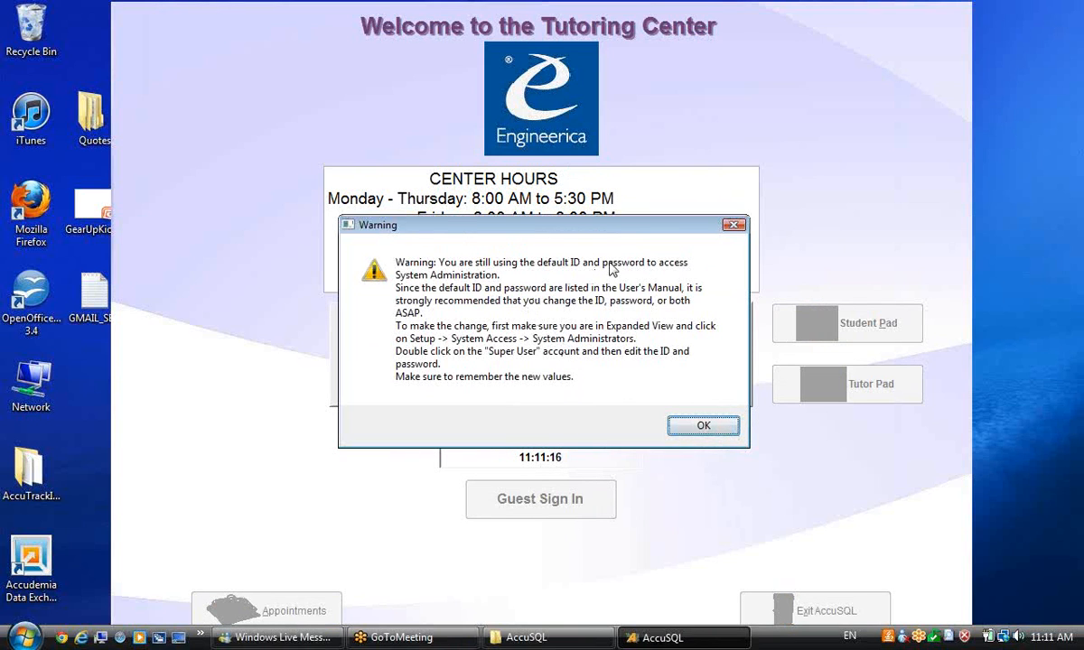
# Step: Acknowledge the default-credentials warning and open Database > Transfer database to SQL server in Expanded View
pyautogui.click(703, 427)
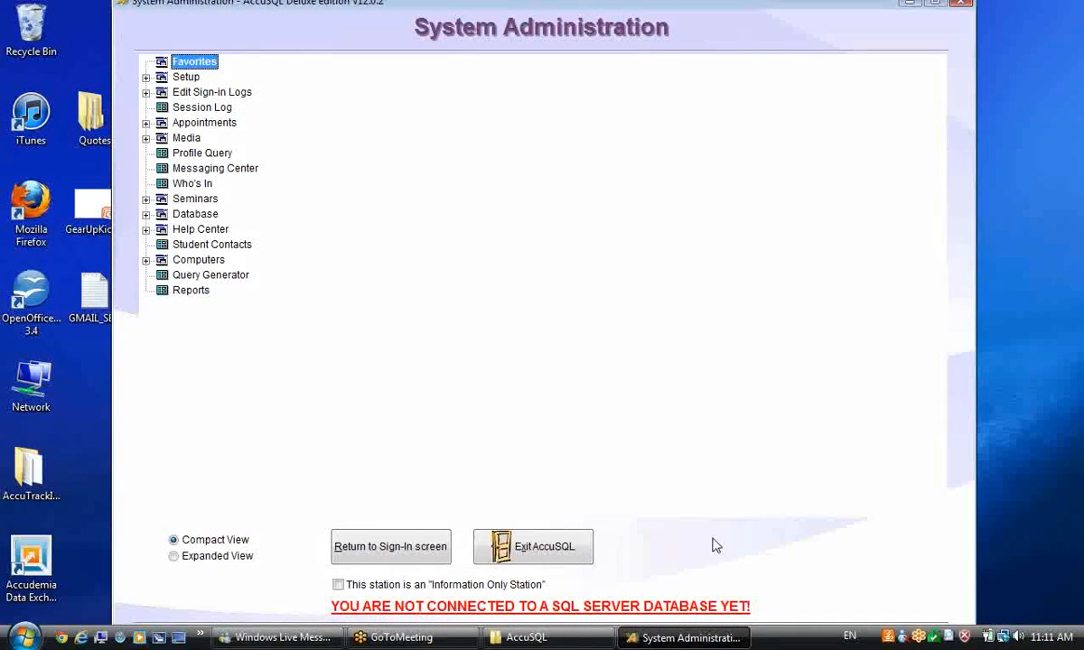
pyautogui.moveTo(517, 8); pyautogui.dragTo(521, 17)
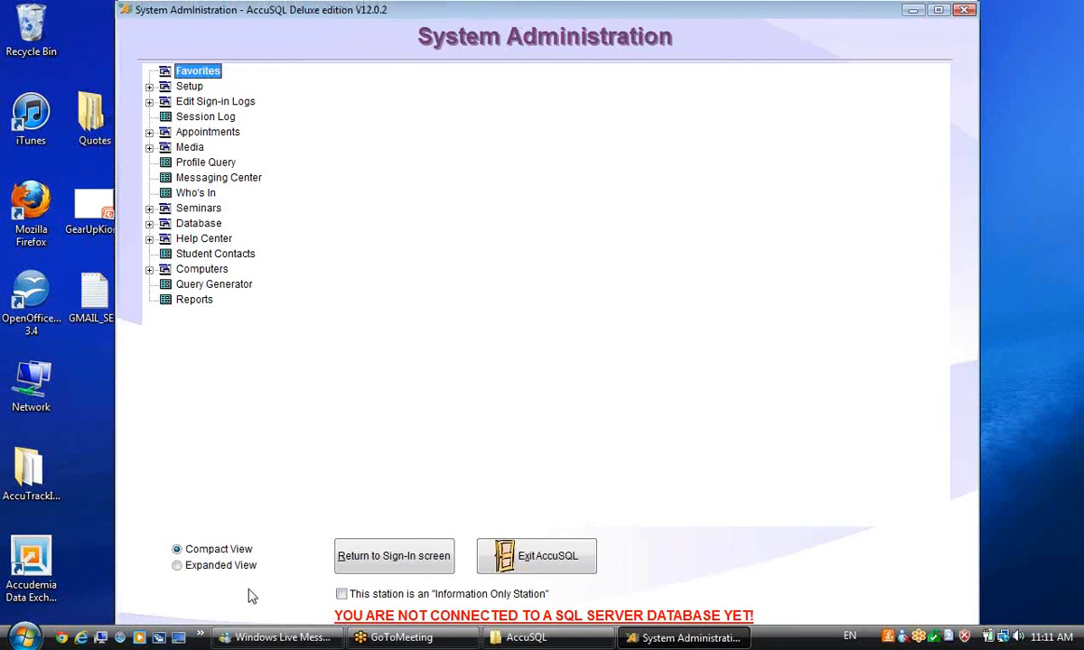
pyautogui.click(178, 567)
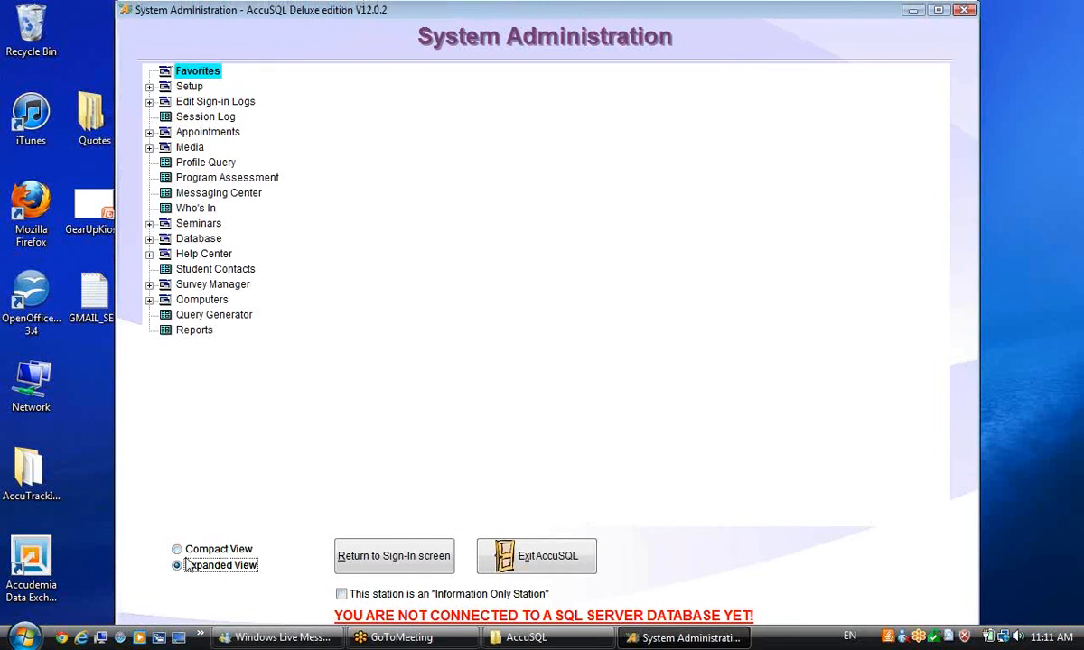
pyautogui.click(149, 240)
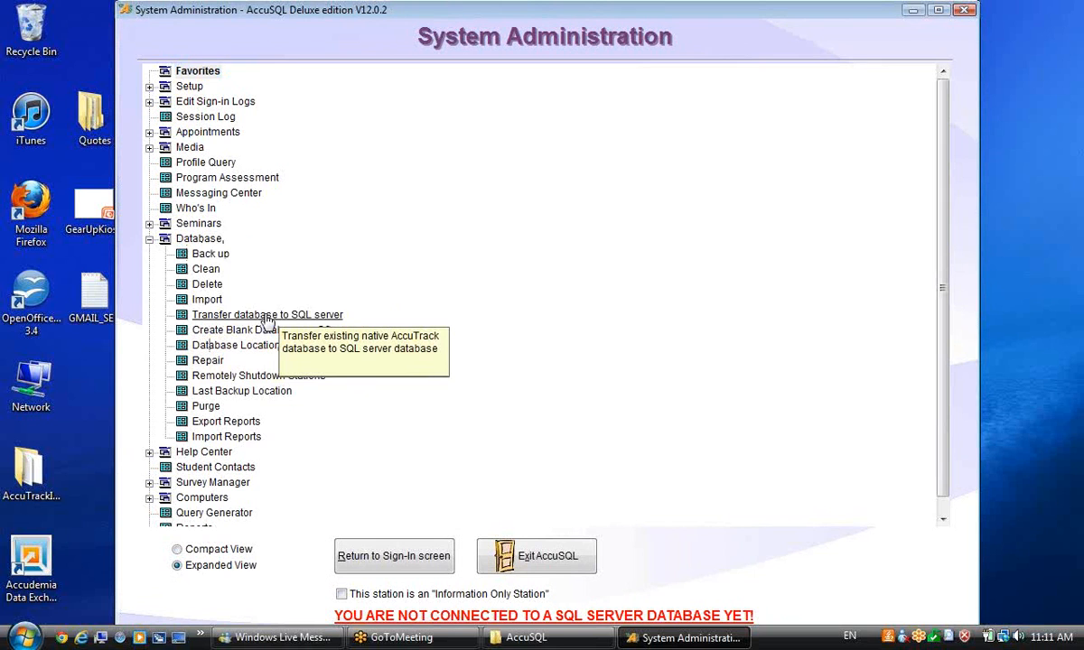
pyautogui.click(267, 316)
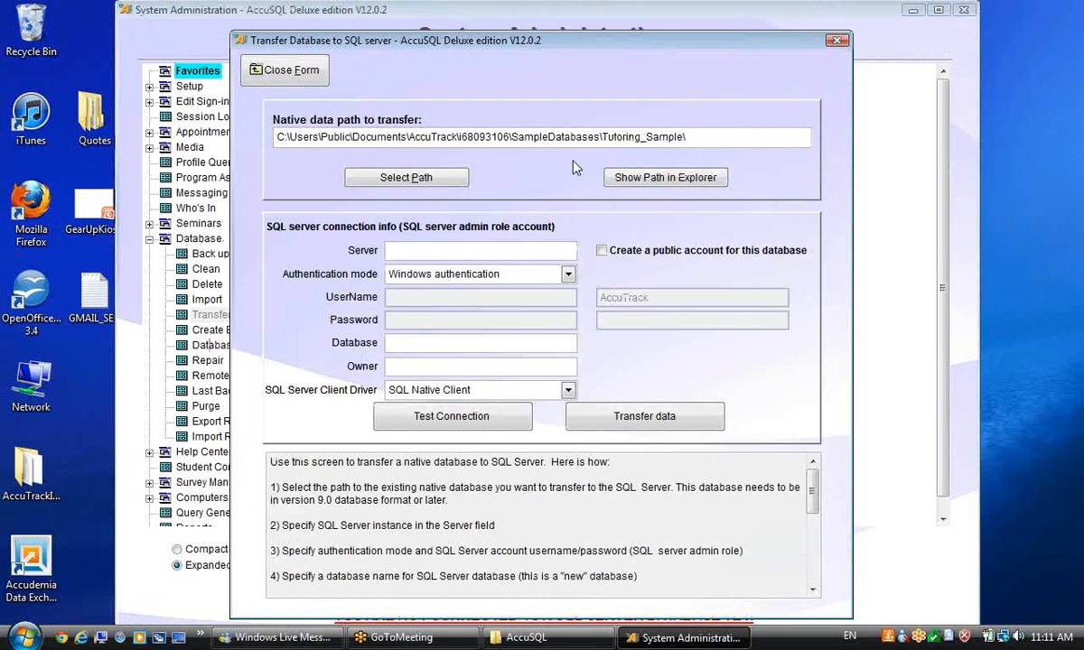
# Step: Keep the current data path, enter server support_1 and choose SQL server authentication
pyautogui.click(402, 179)
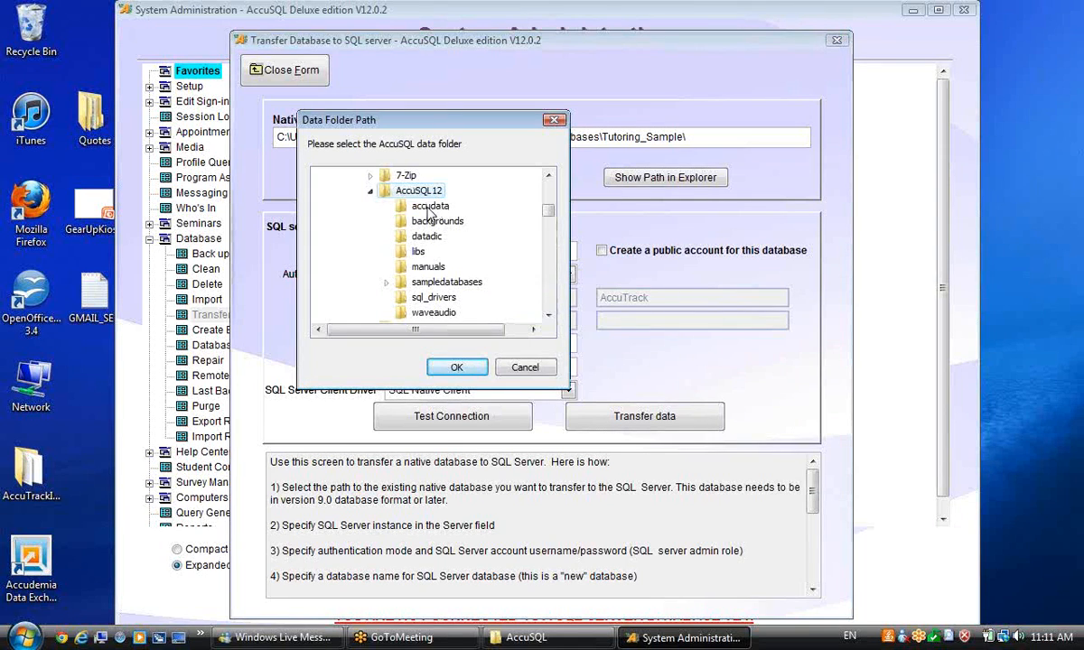
pyautogui.click(524, 367)
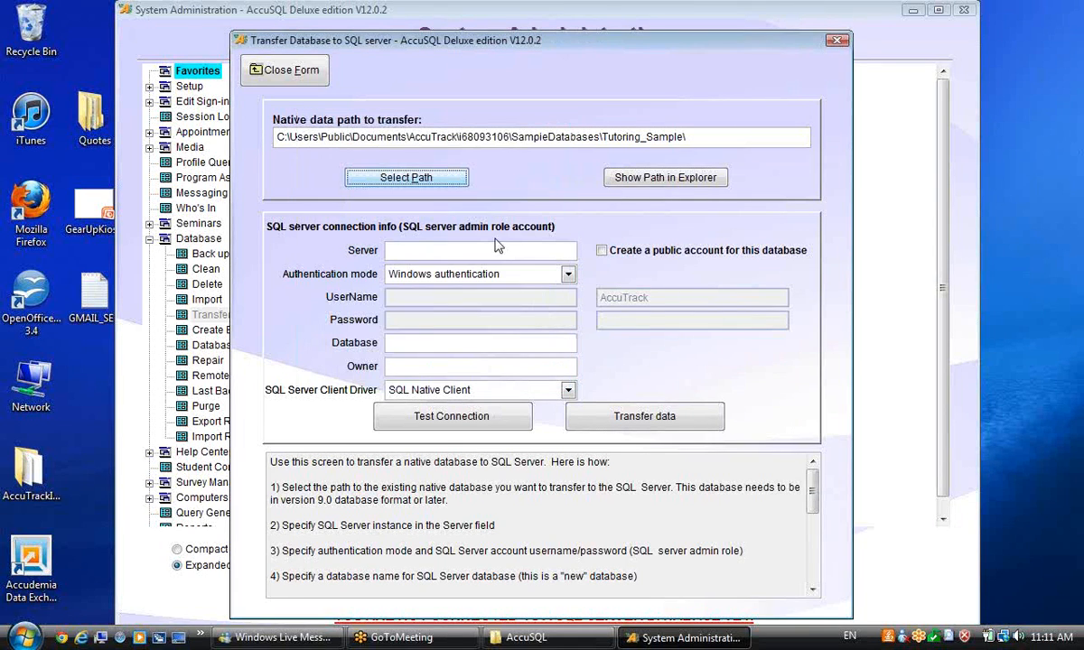
pyautogui.click(441, 249)
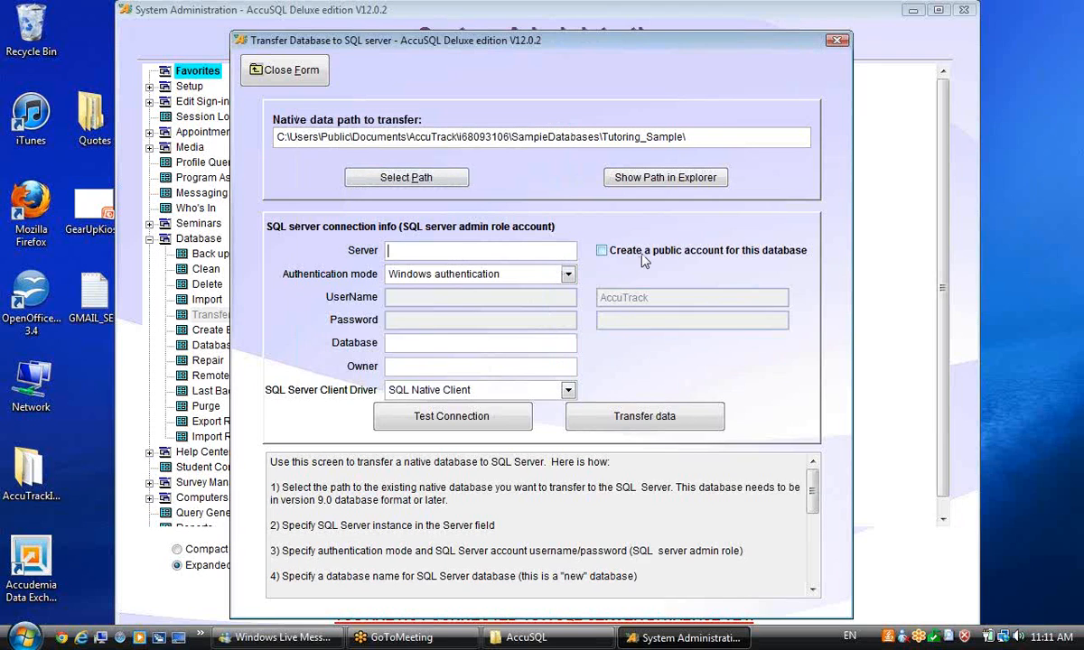
pyautogui.write('support_1')
pyautogui.click(567, 275)
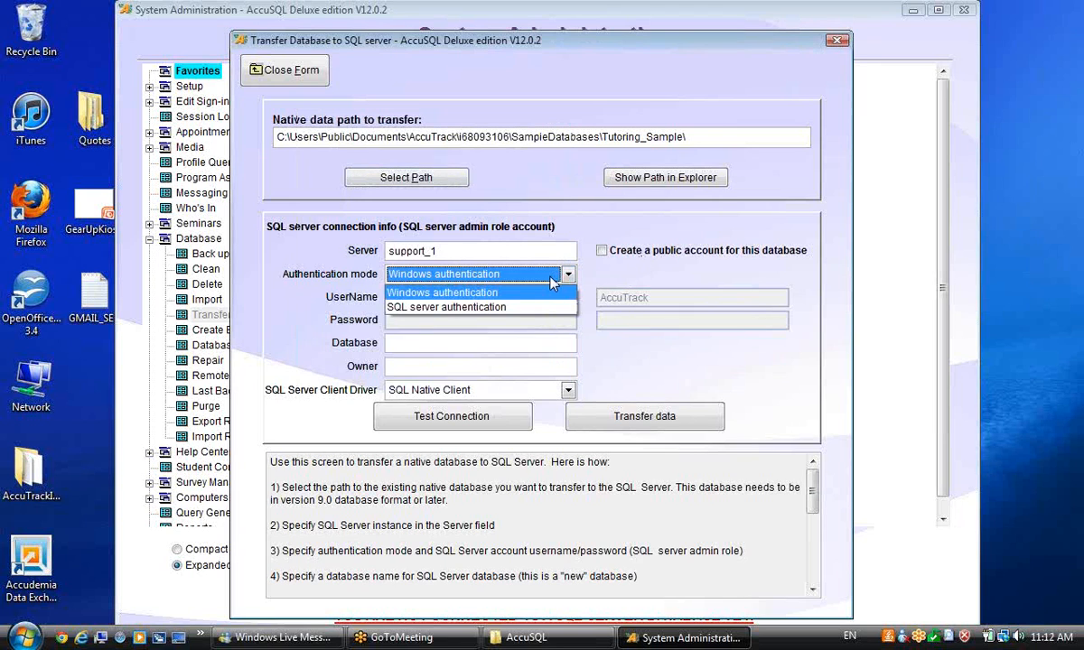
pyautogui.click(487, 305)
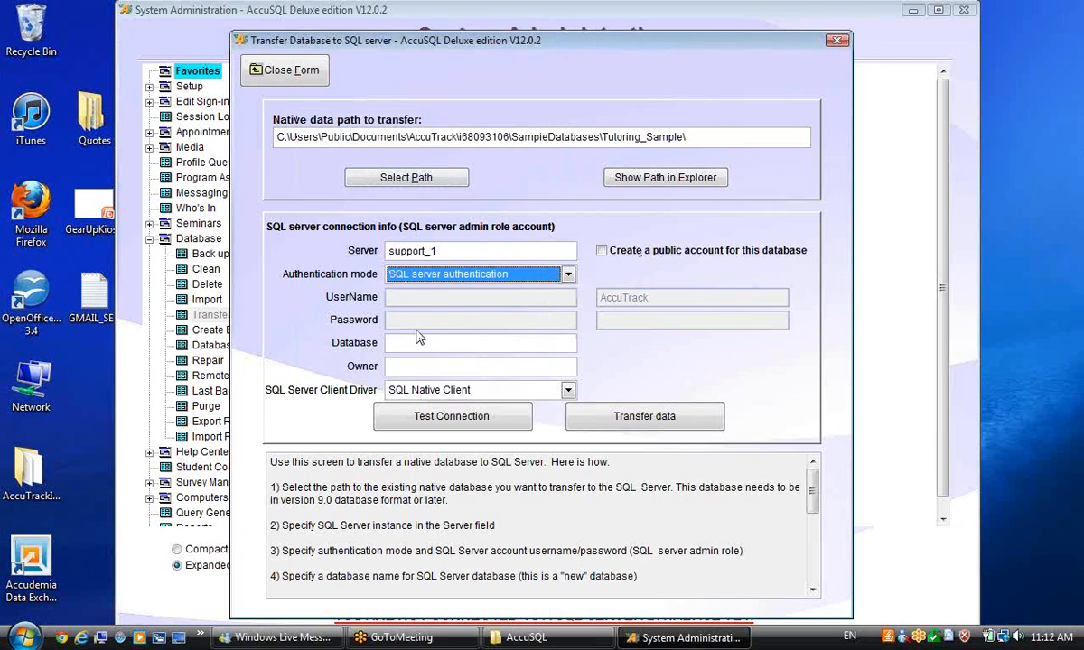
# Step: Enter the admin user name and password for database ESI_12, keeping the SQL Native Client driver
pyautogui.click(405, 298)
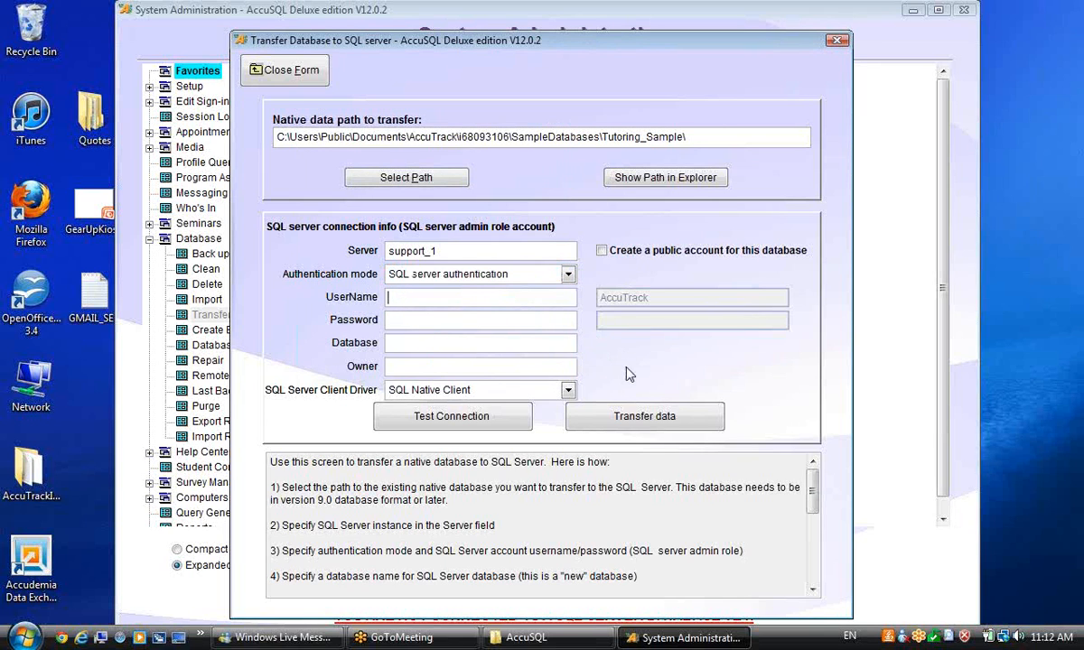
pyautogui.write('sa')
pyautogui.click(436, 320)
pyautogui.write('ESI_12')
pyautogui.click(512, 394)
pyautogui.click(512, 394)
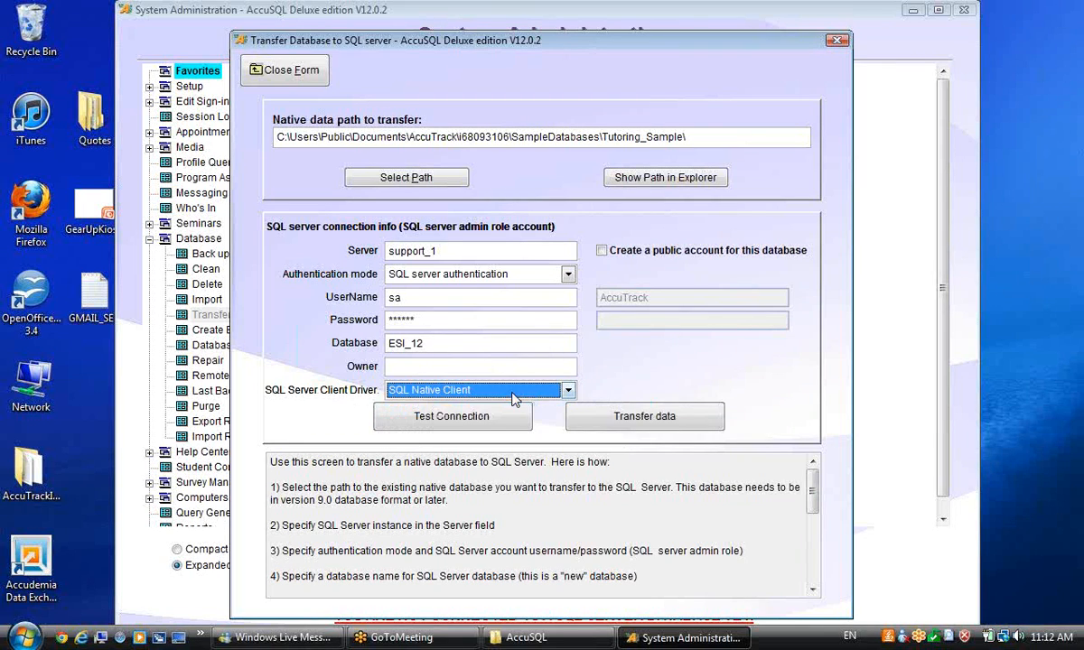
# Step: Test the SQL Server connection successfully, then enable a public account and set its password
pyautogui.click(433, 408)
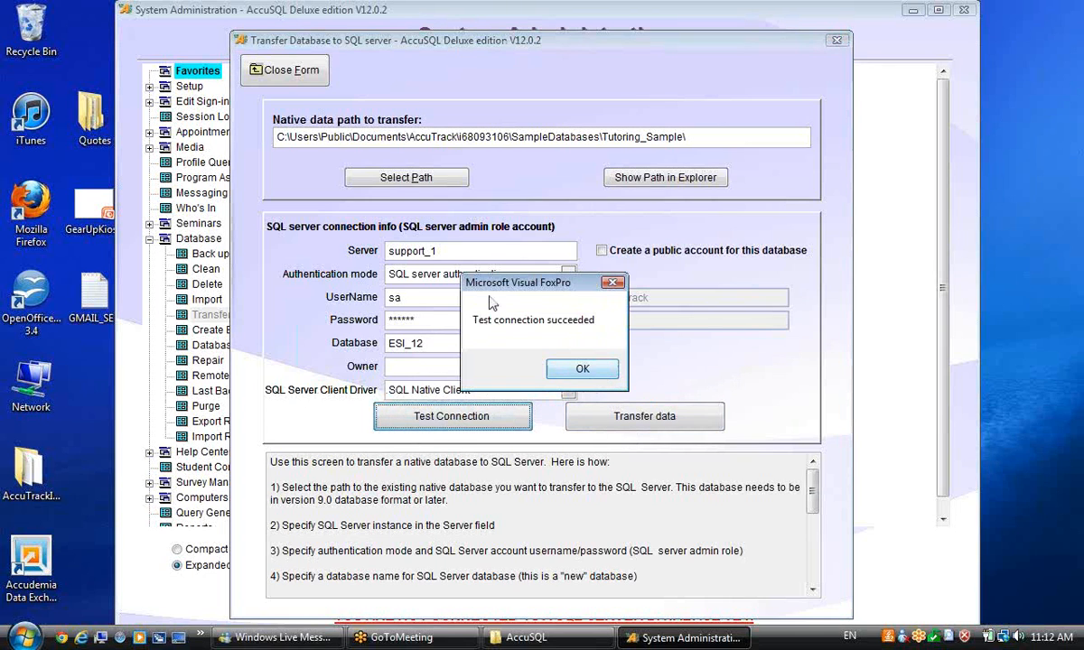
pyautogui.click(580, 371)
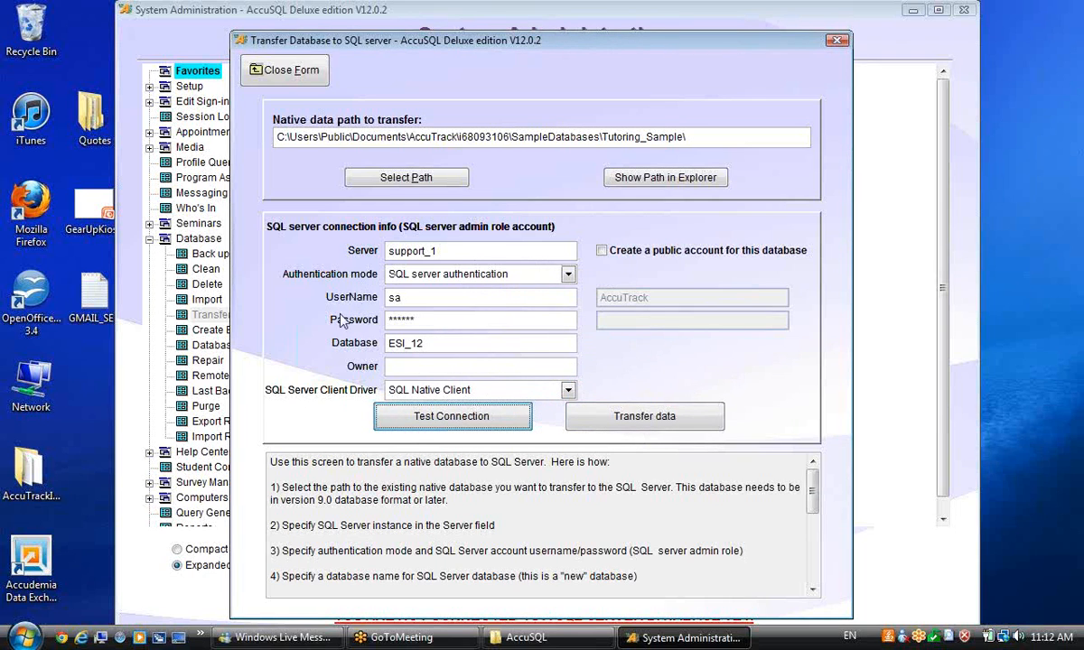
pyautogui.click(602, 252)
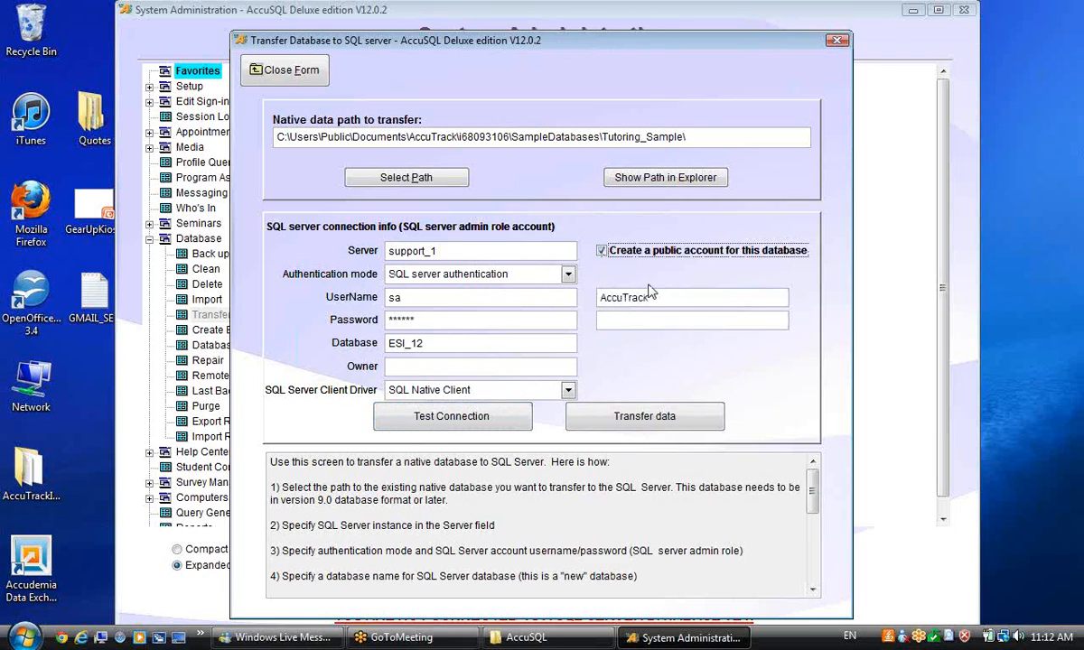
pyautogui.click(660, 320)
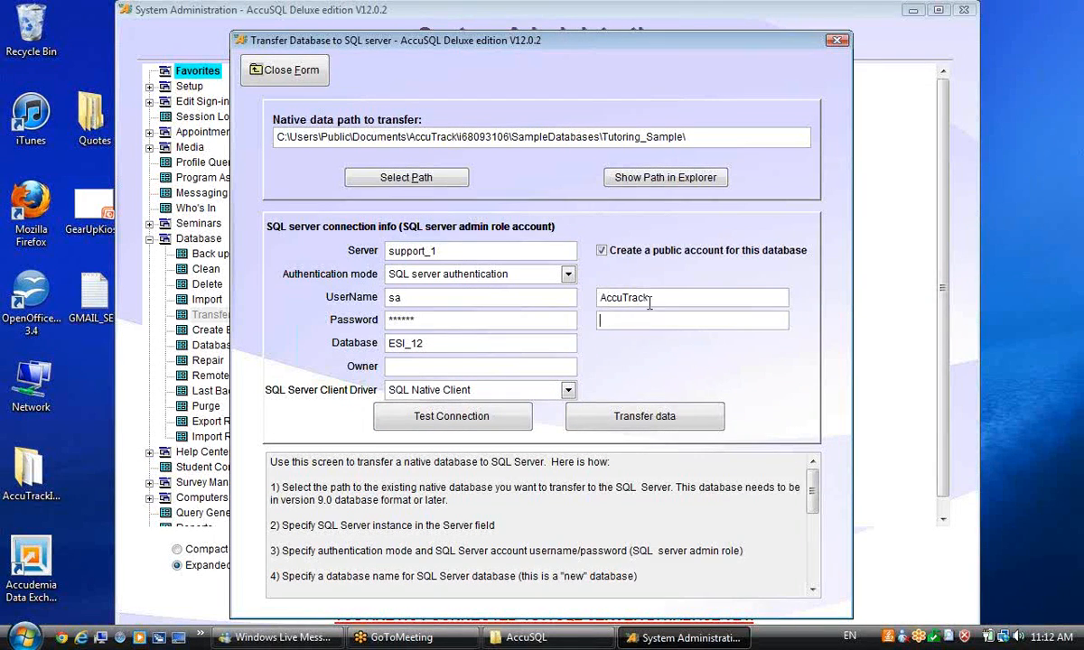
pyautogui.write('*********')
# Step: Transfer the Tutoring_Sample data into ESI_12 and confirm the Completed message
pyautogui.click(636, 415)
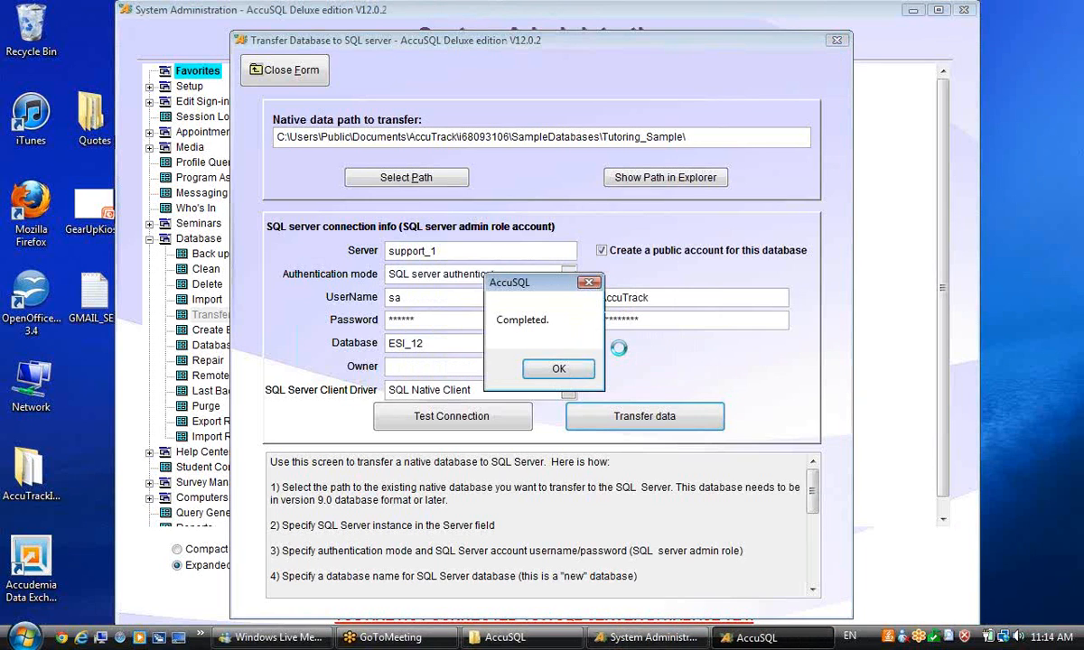
pyautogui.click(557, 368)
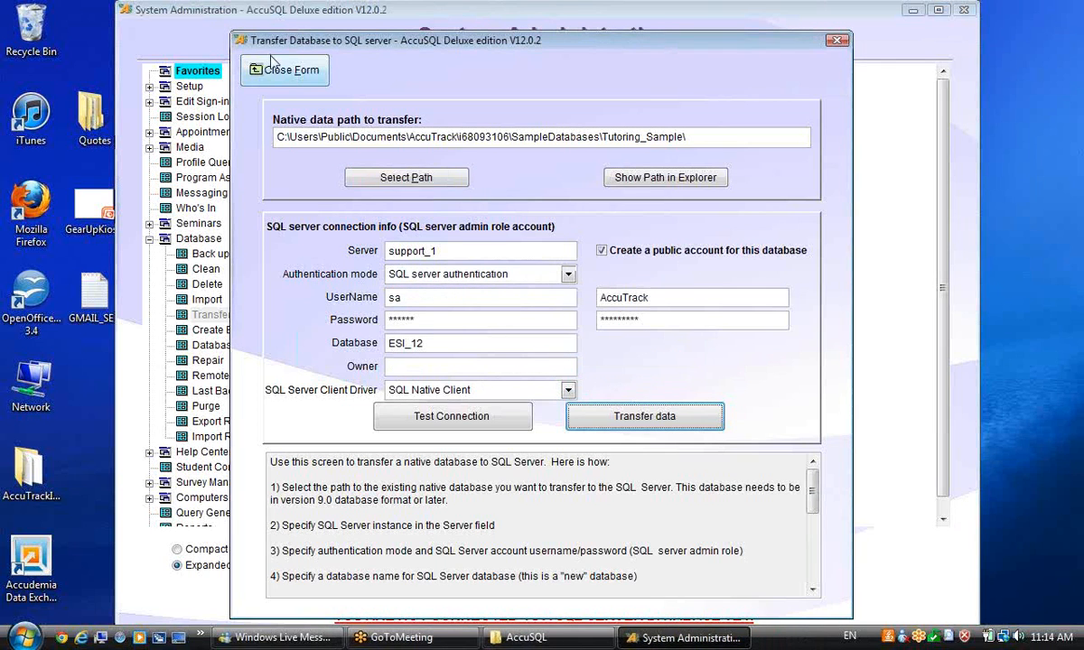
# Step: Close the transfer form and switch Database Location to SQL Server mode
pyautogui.click(287, 72)
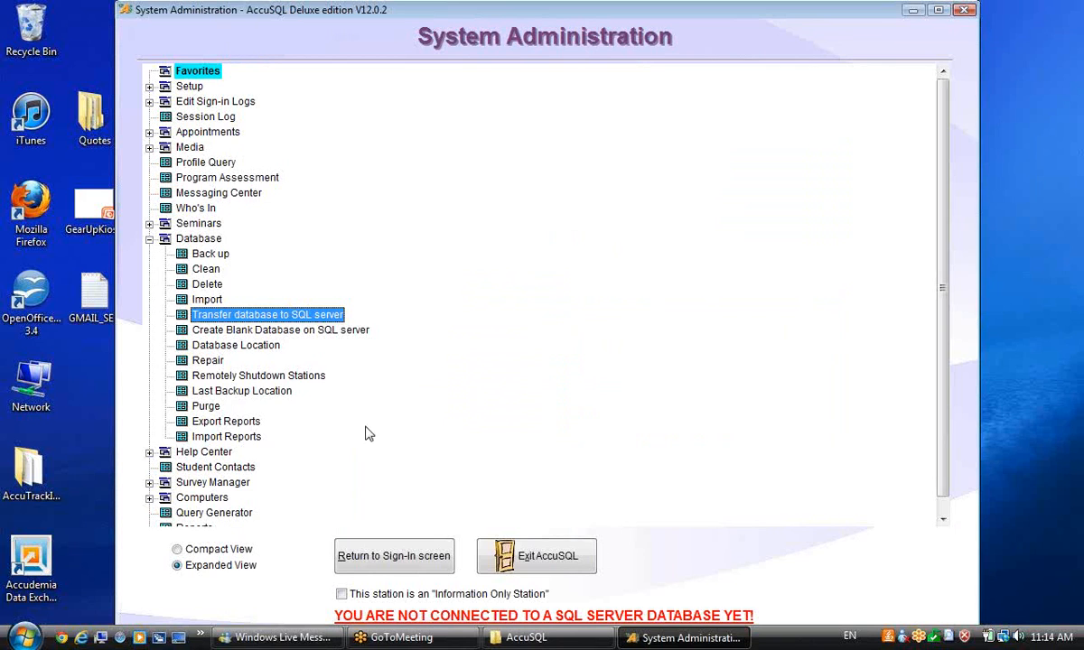
pyautogui.click(239, 354)
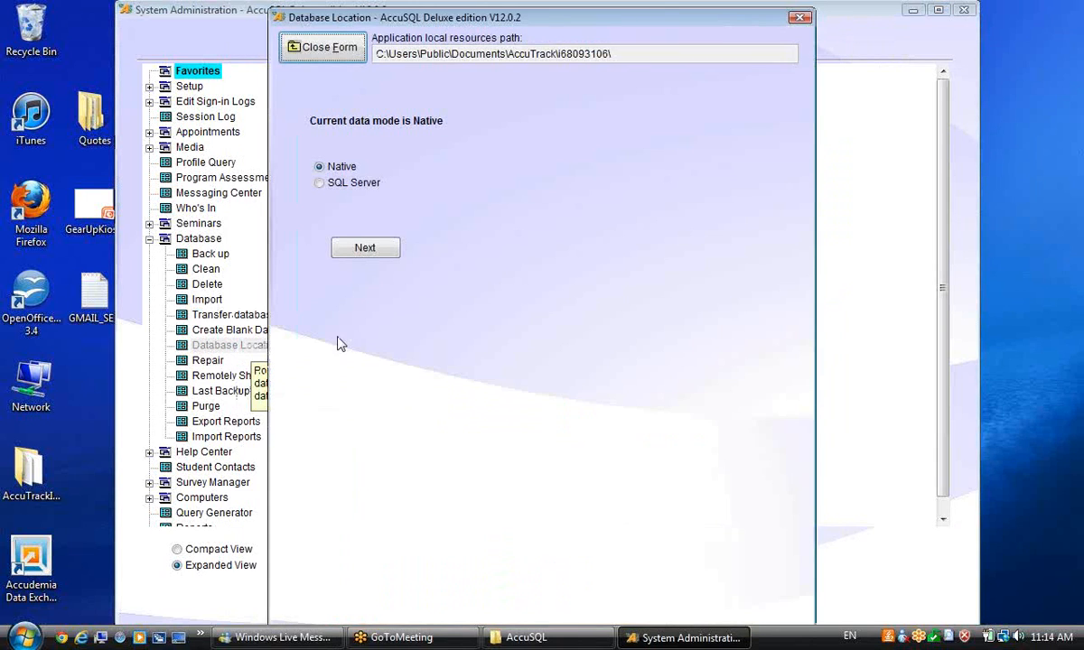
pyautogui.click(321, 184)
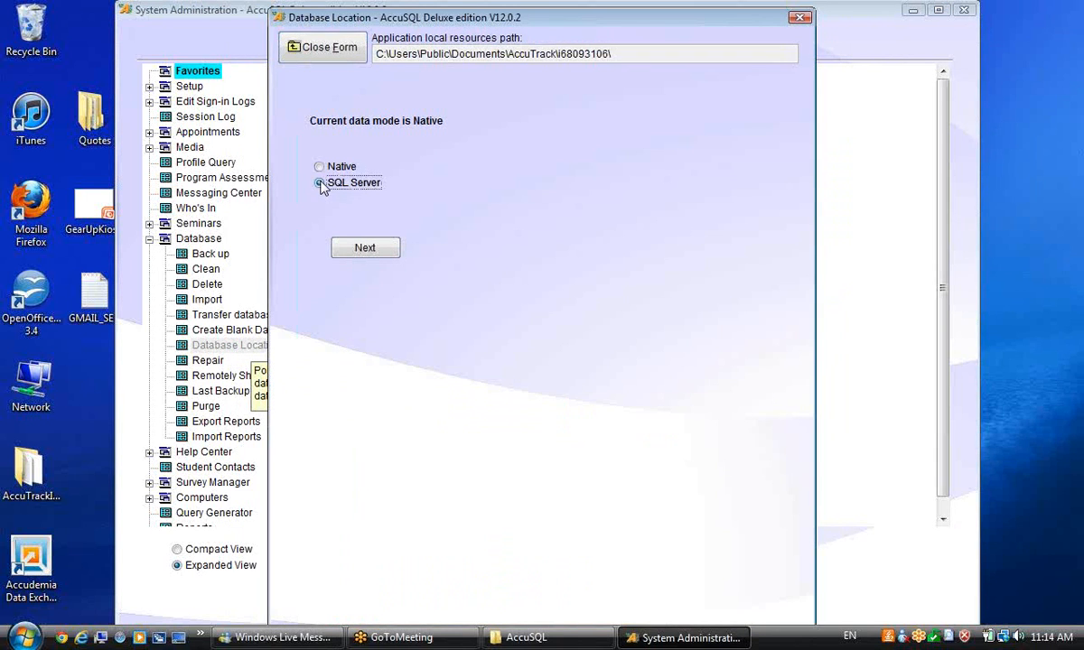
pyautogui.click(366, 250)
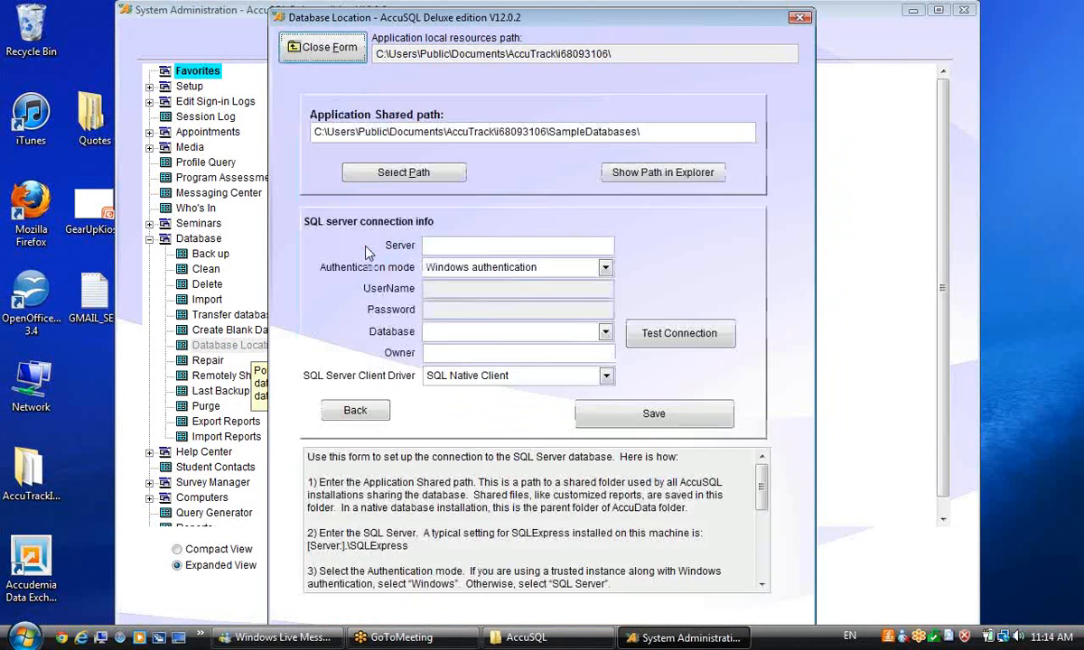
# Step: Enter server support_1 with SQL Server authentication, login AccuTrack and its password
pyautogui.click(468, 244)
pyautogui.write('suppor')
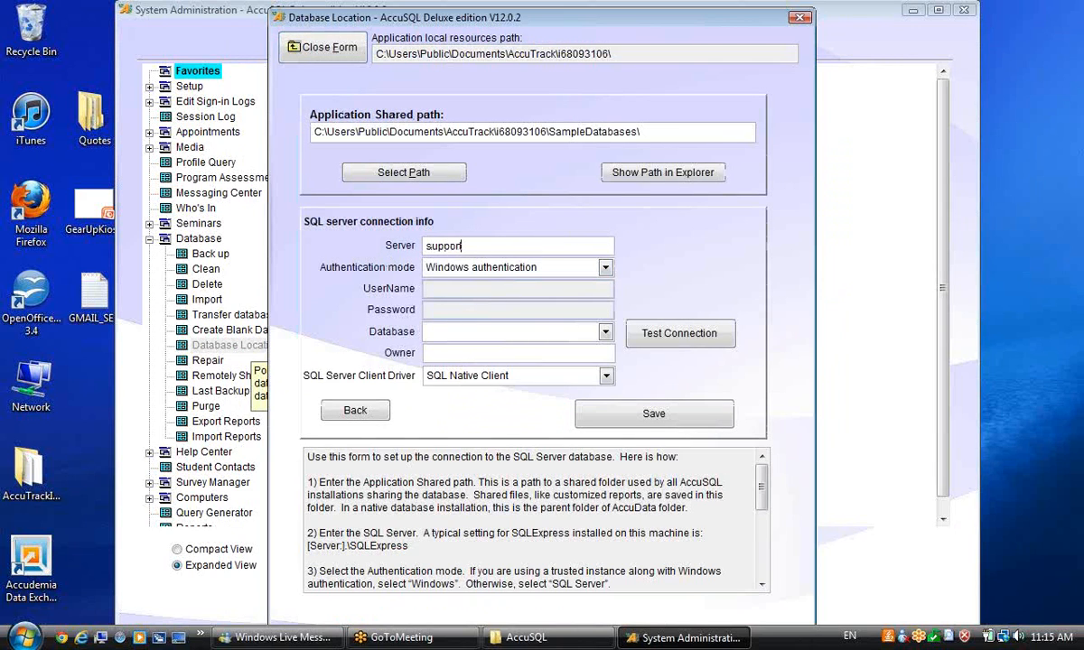
pyautogui.click(454, 267)
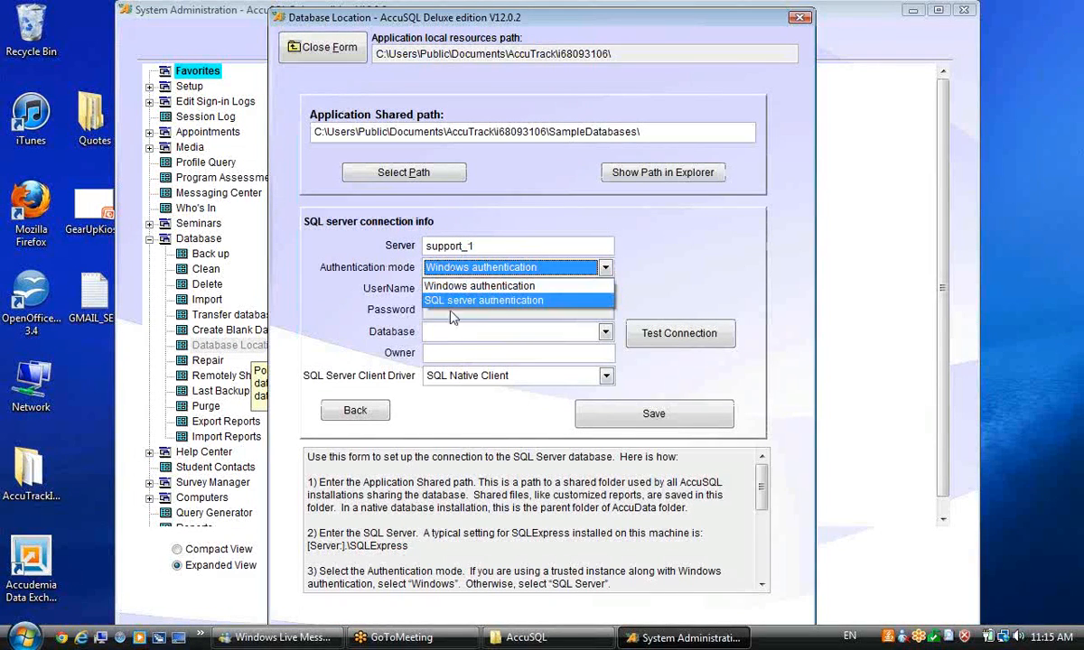
pyautogui.click(449, 299)
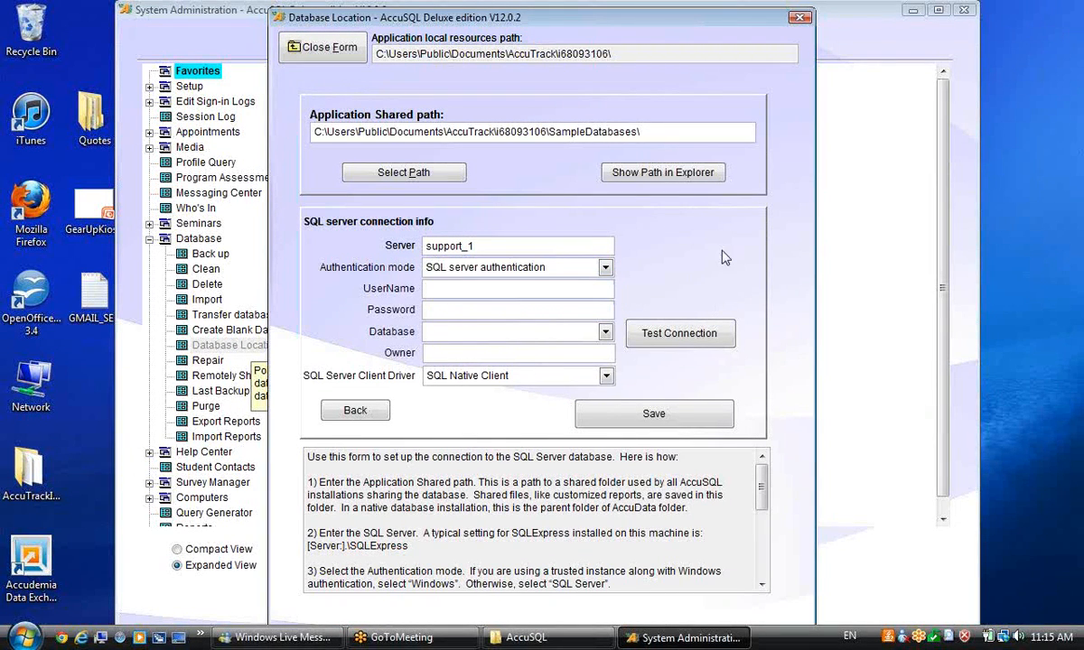
pyautogui.write('AccuTrack')
pyautogui.click(571, 312)
pyautogui.write('*******')
# Step: Select database ESI_12, test the connection successfully, and save the connection info
pyautogui.click(605, 333)
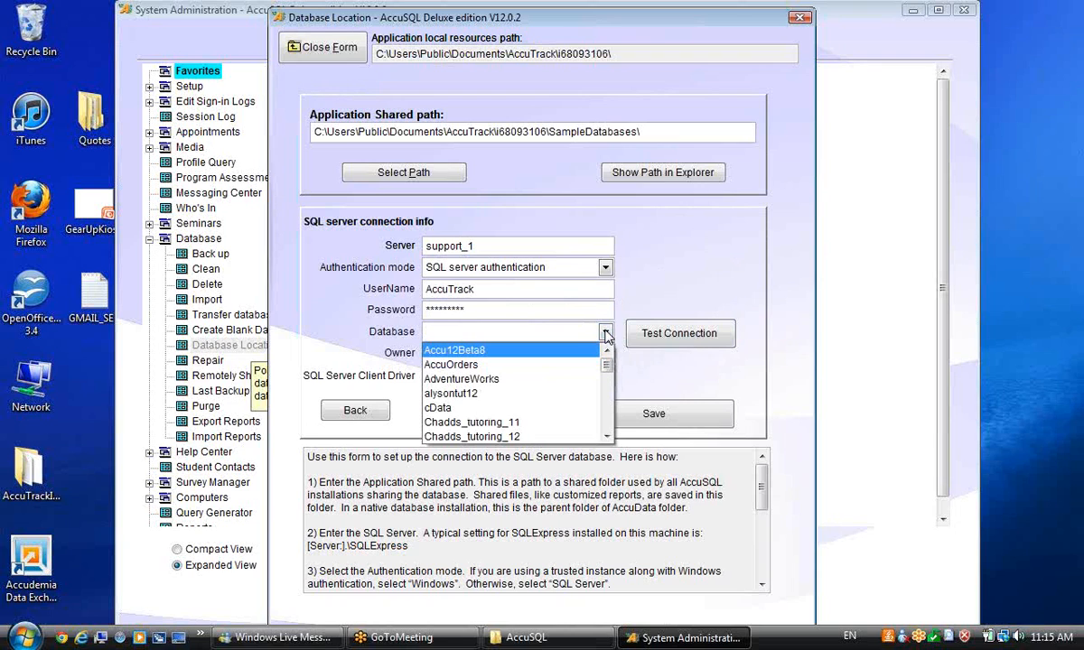
pyautogui.moveTo(607, 364); pyautogui.dragTo(607, 390)
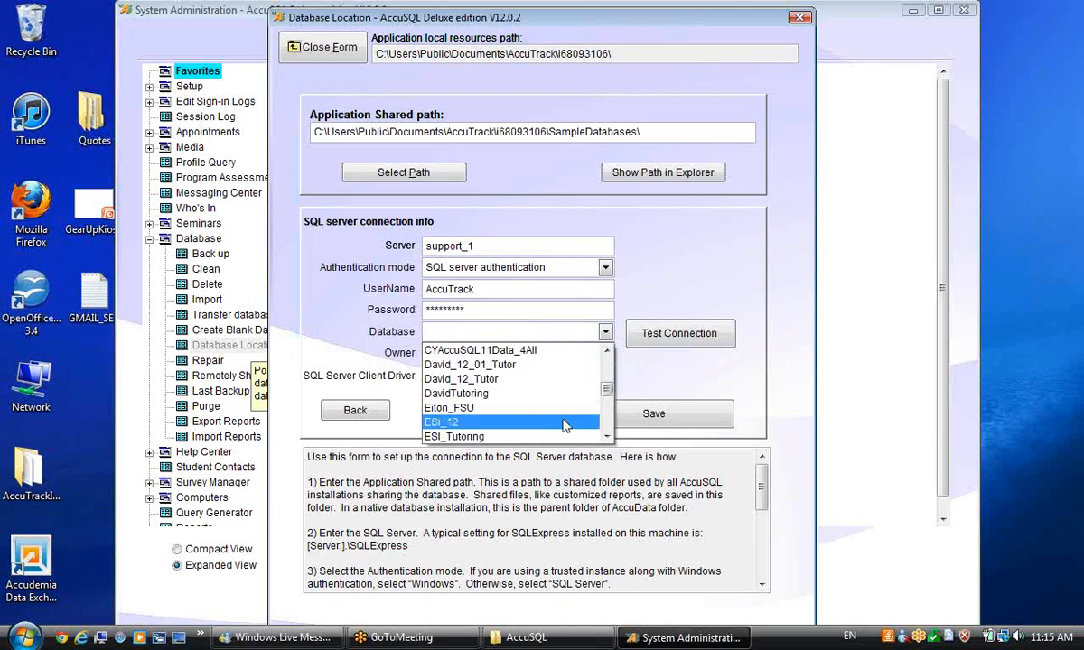
pyautogui.click(473, 422)
pyautogui.click(679, 334)
pyautogui.click(583, 367)
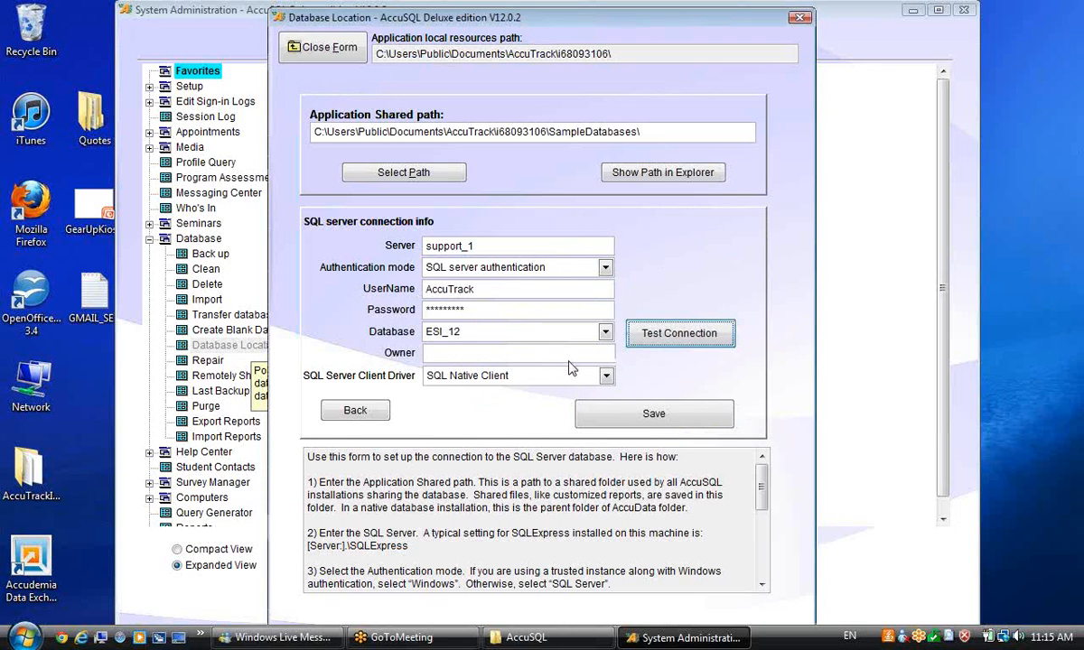
pyautogui.click(623, 407)
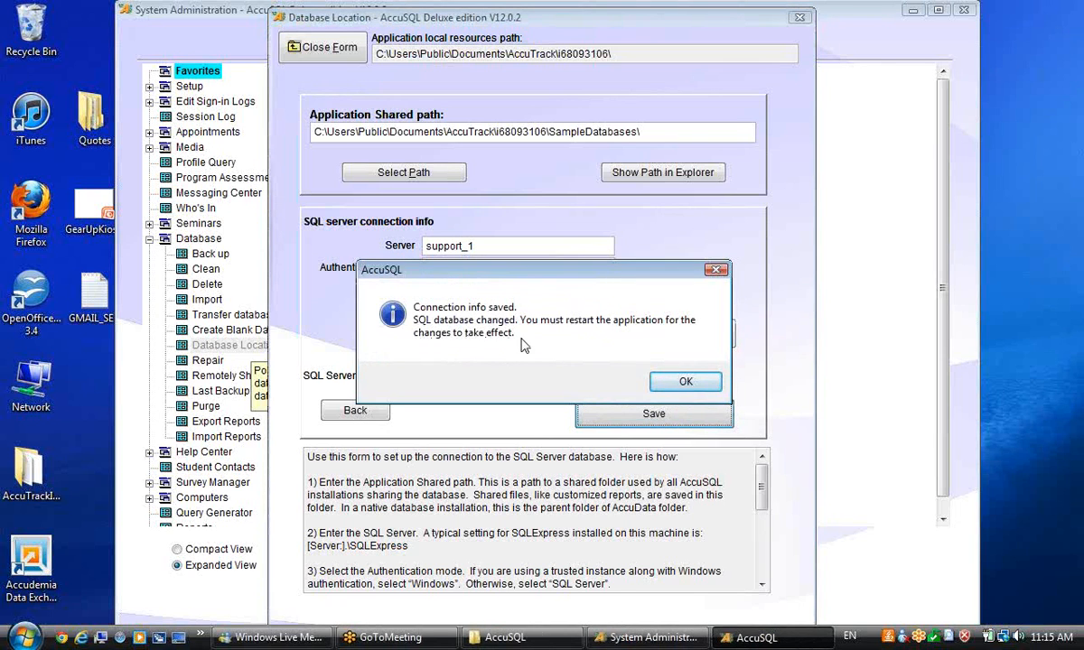
# Step: Acknowledge the restart notice, close the Database Location form, and choose Exit AccuSQL
pyautogui.click(684, 382)
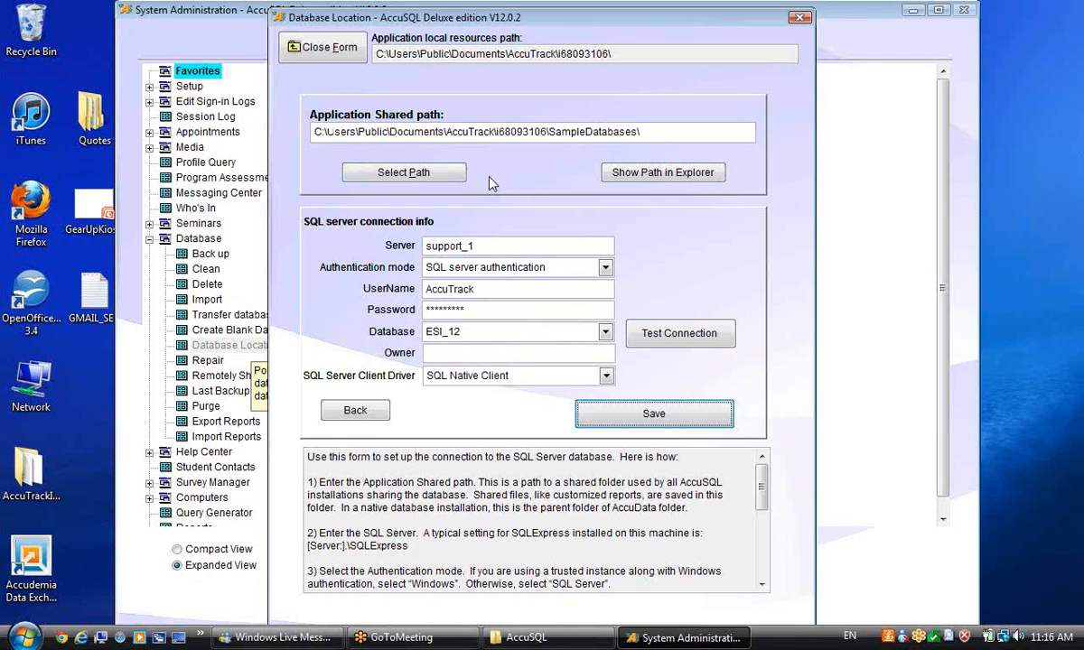
pyautogui.click(310, 50)
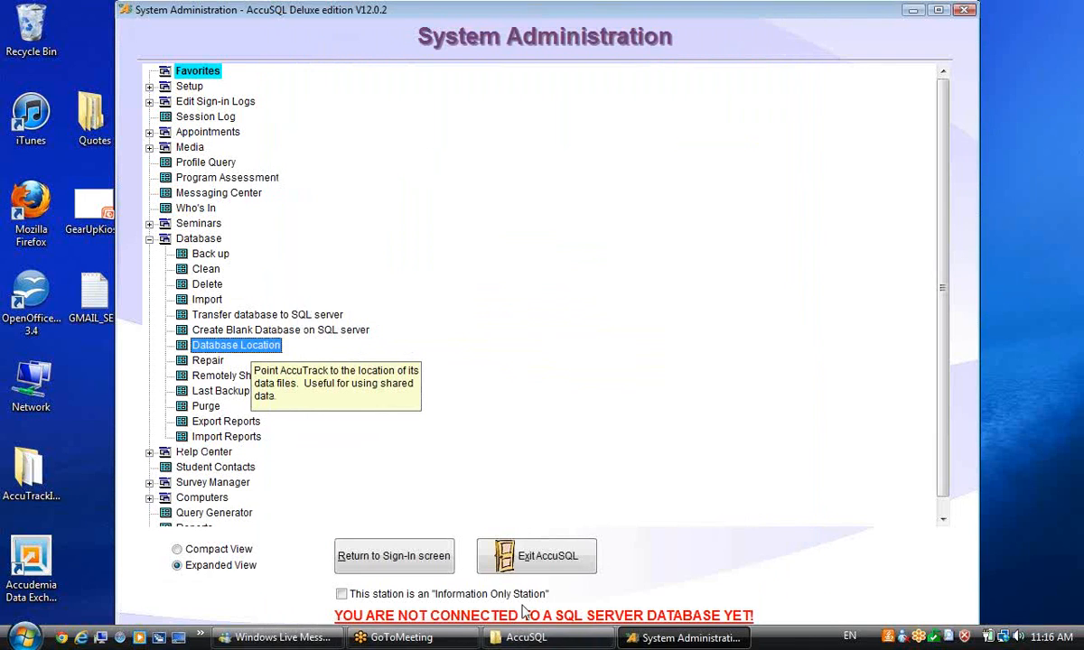
pyautogui.click(535, 553)
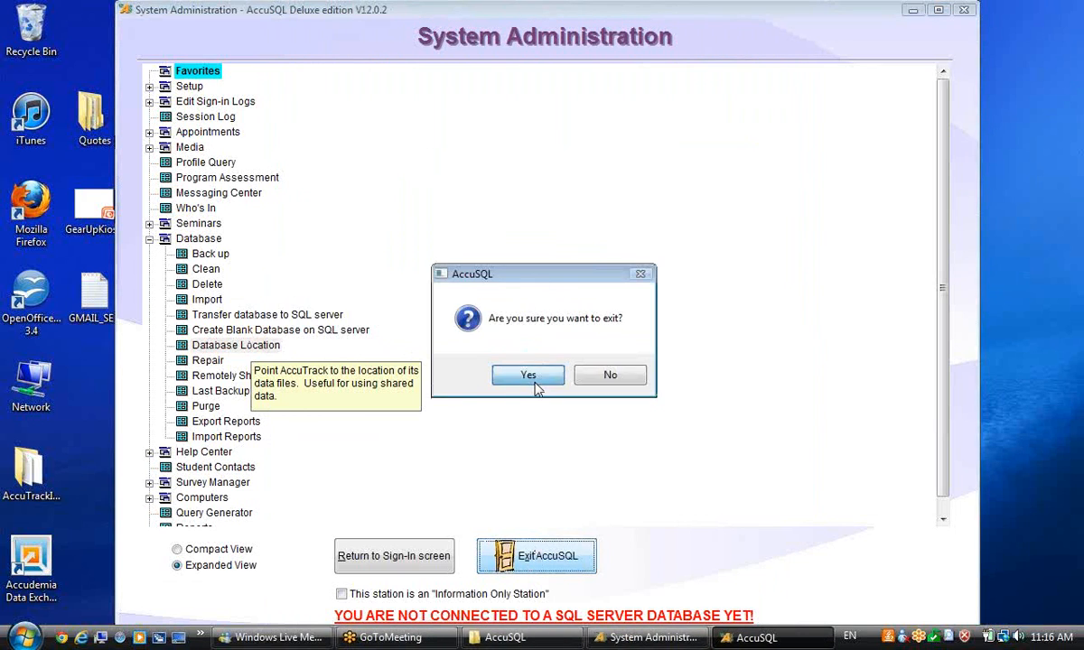
# Step: Confirm exiting, close the finished backup report, and relaunch AccuSQL 12 from the desktop
pyautogui.click(533, 383)
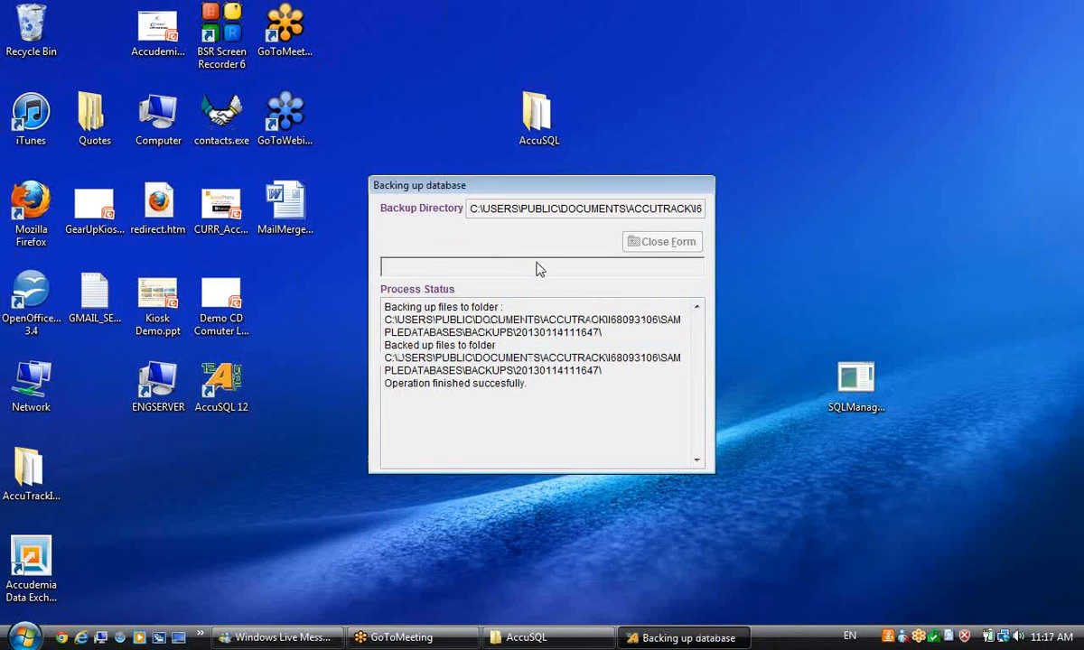
pyautogui.click(657, 242)
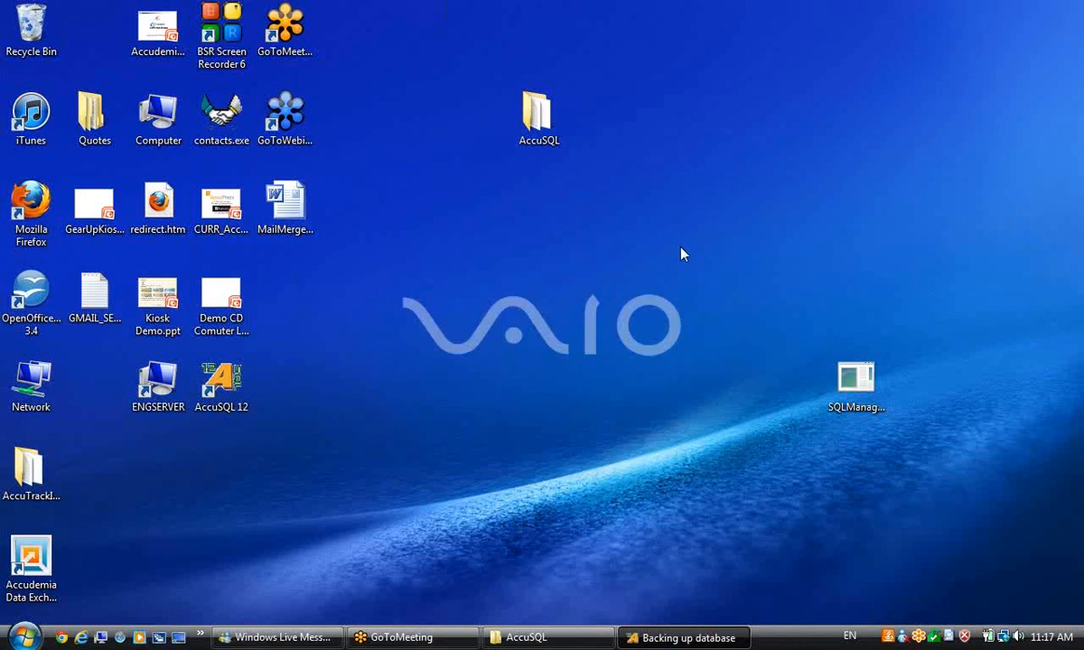
pyautogui.doubleClick(214, 378)
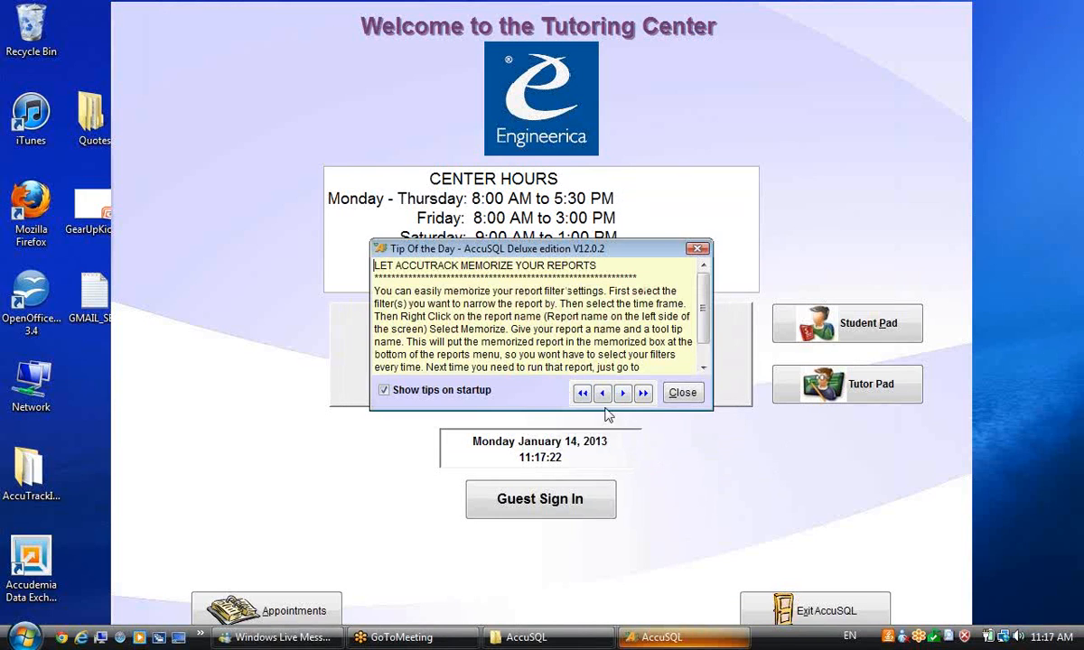
# Step: Sign in with the administrator ID and password, dismissing the tip and default-password warning
pyautogui.click(679, 394)
pyautogui.write('***********')
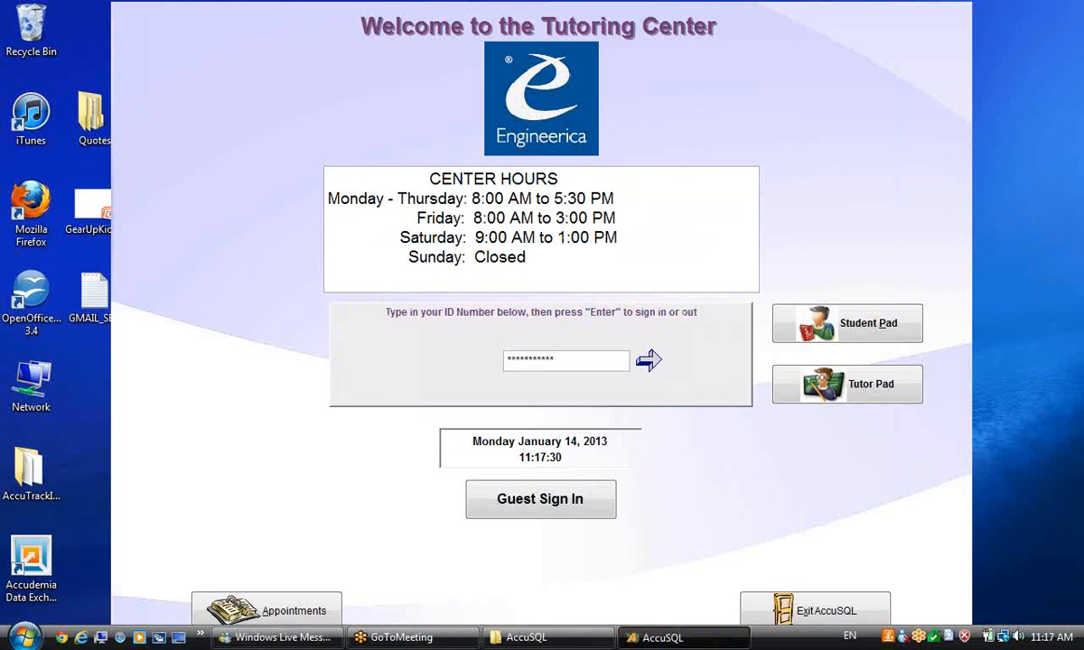
pyautogui.press('Return')
pyautogui.write('**')
pyautogui.press('Return')
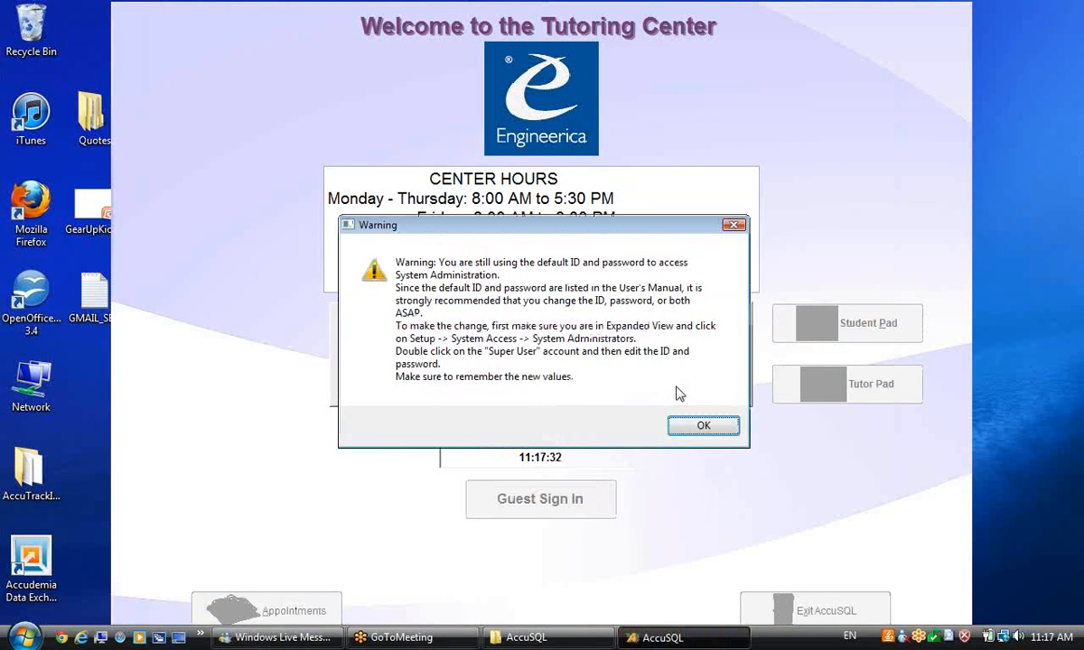
pyautogui.click(687, 430)
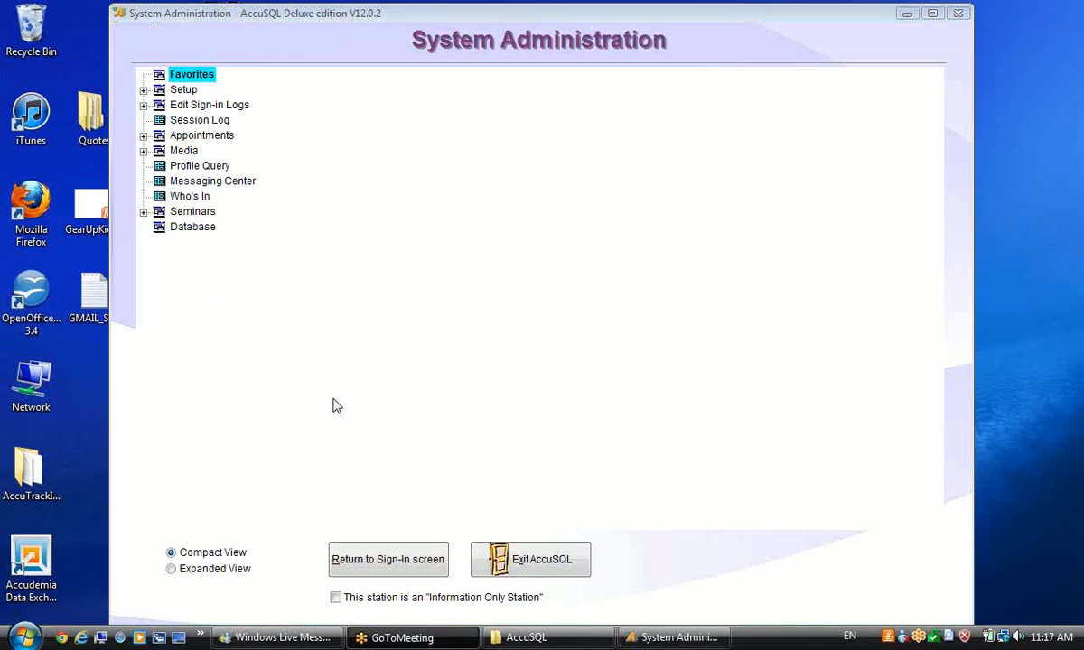
# Step: Reopen Database Location in SQL Server mode to view the support_1 / ESI_12 settings
pyautogui.click(142, 227)
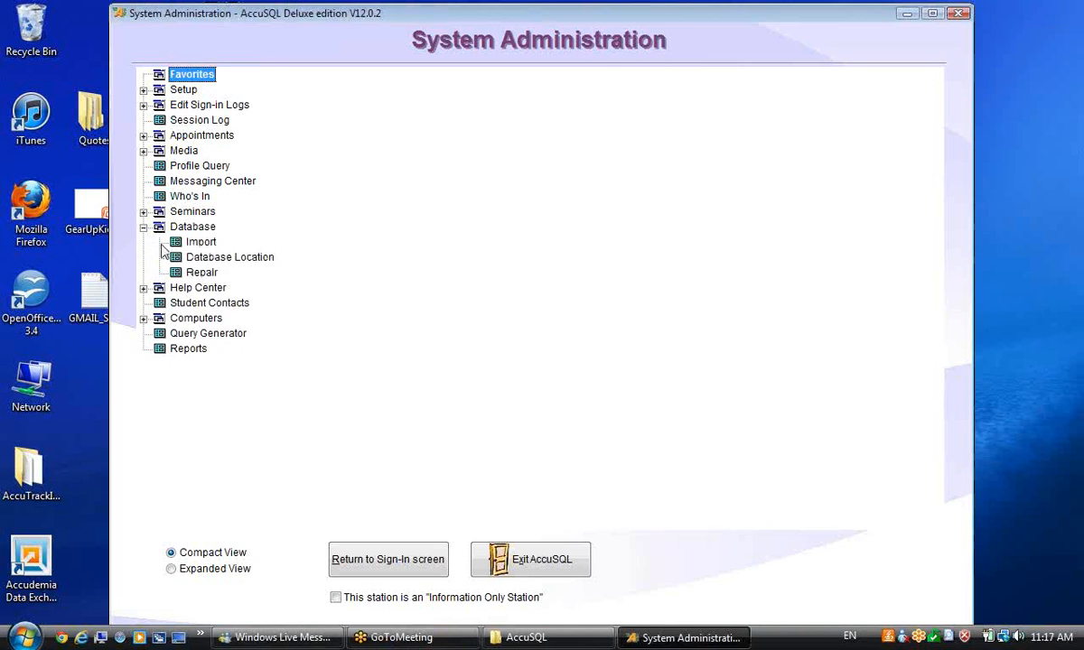
pyautogui.click(243, 257)
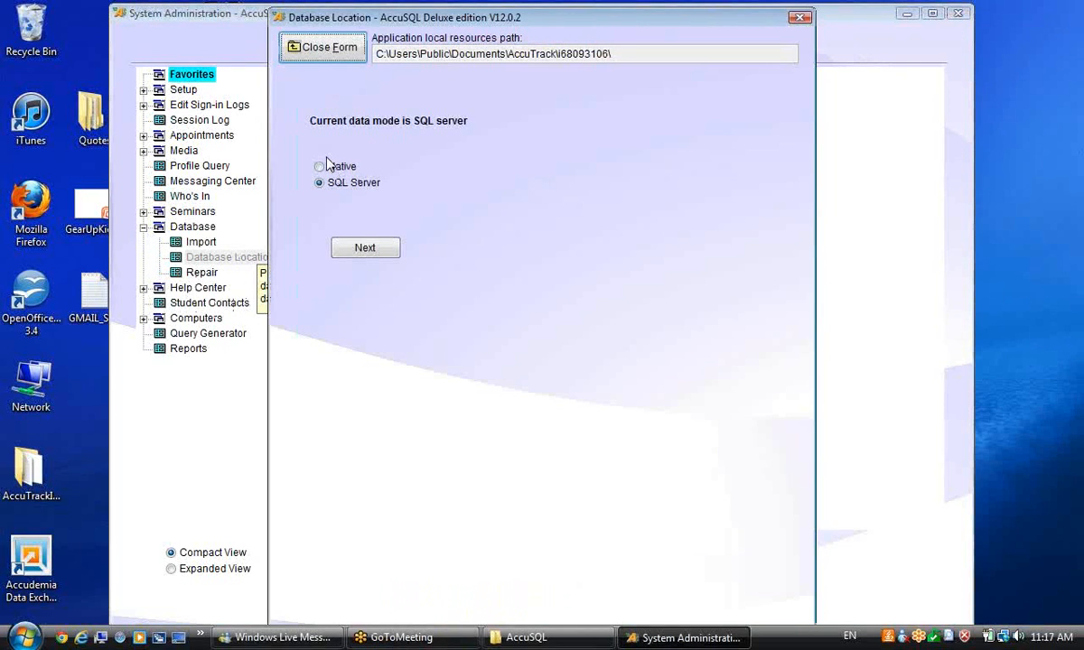
pyautogui.click(366, 250)
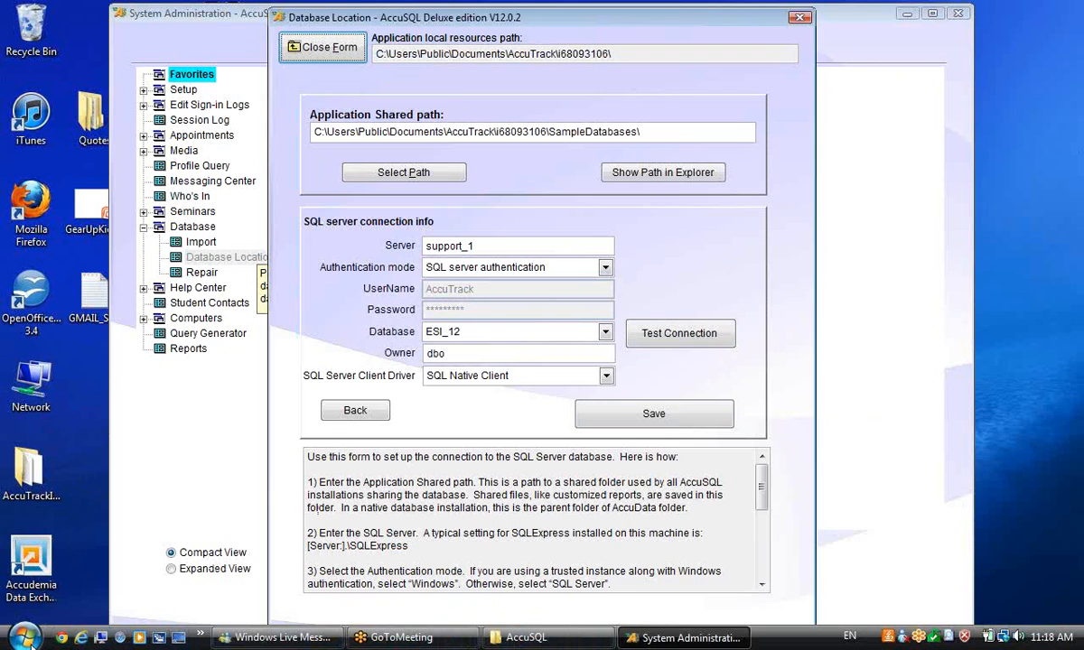
pyautogui.click(28, 639)
pyautogui.click(69, 580)
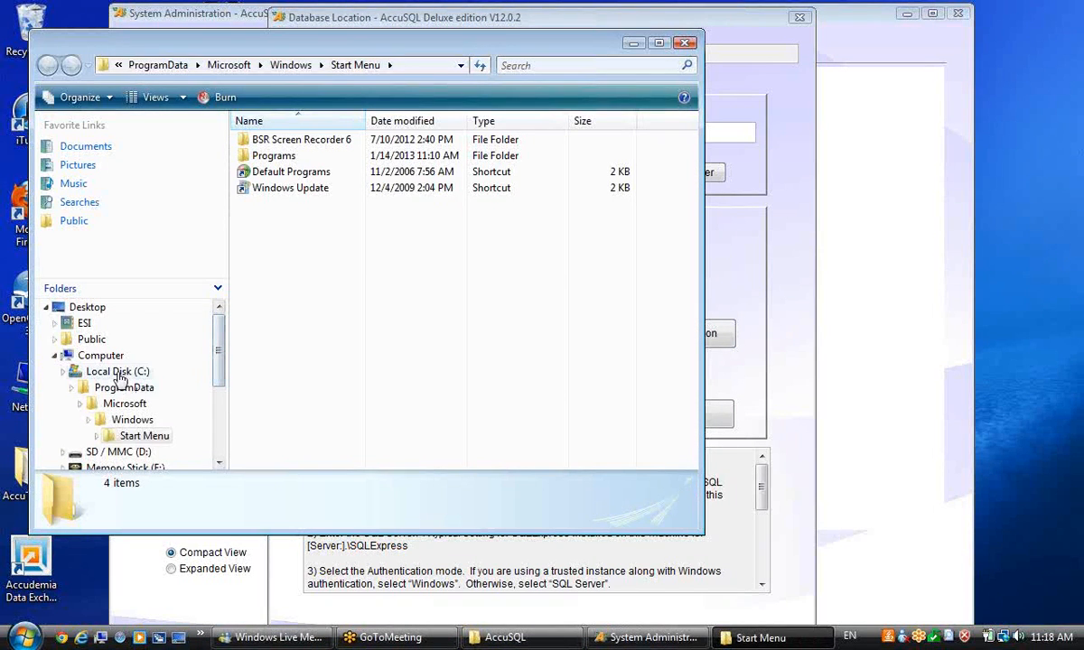
pyautogui.click(117, 372)
pyautogui.click(371, 318)
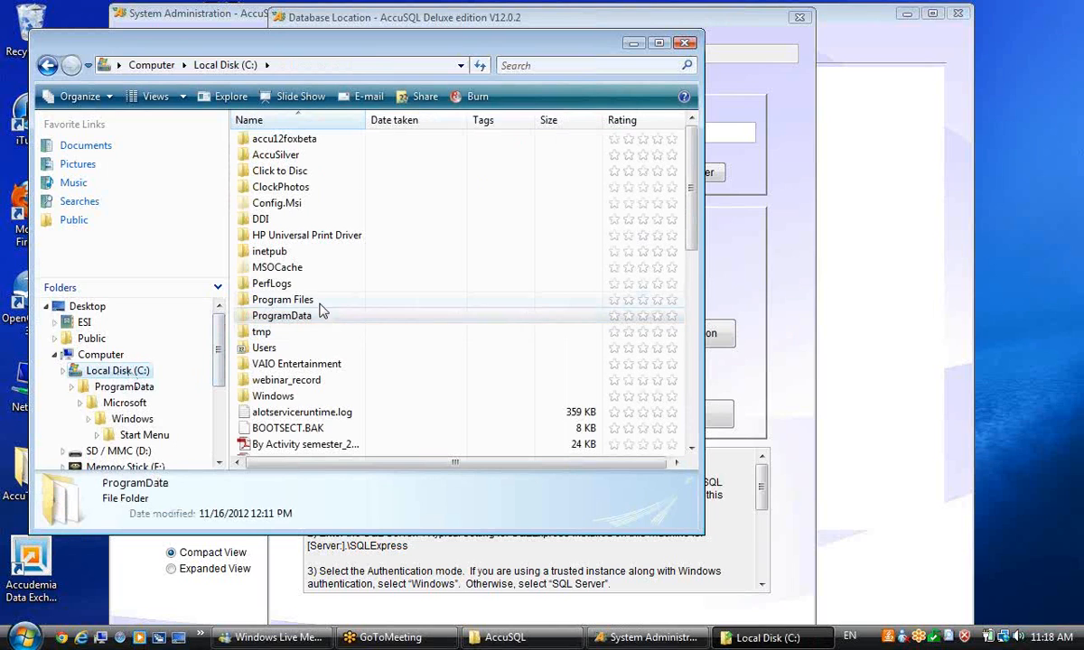
pyautogui.doubleClick(282, 300)
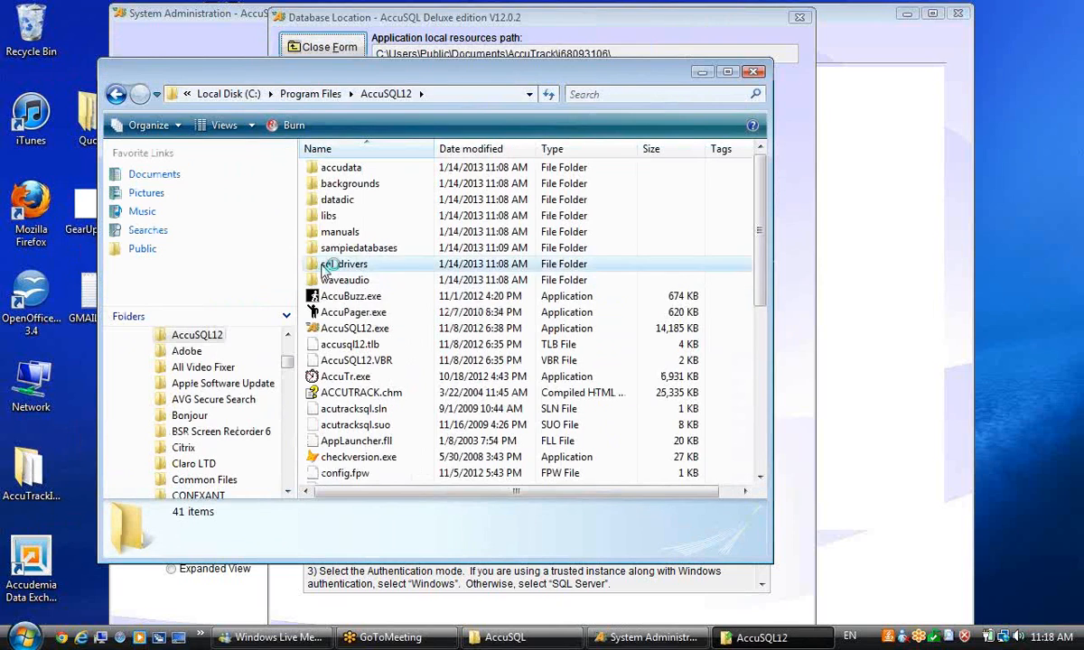
pyautogui.doubleClick(329, 266)
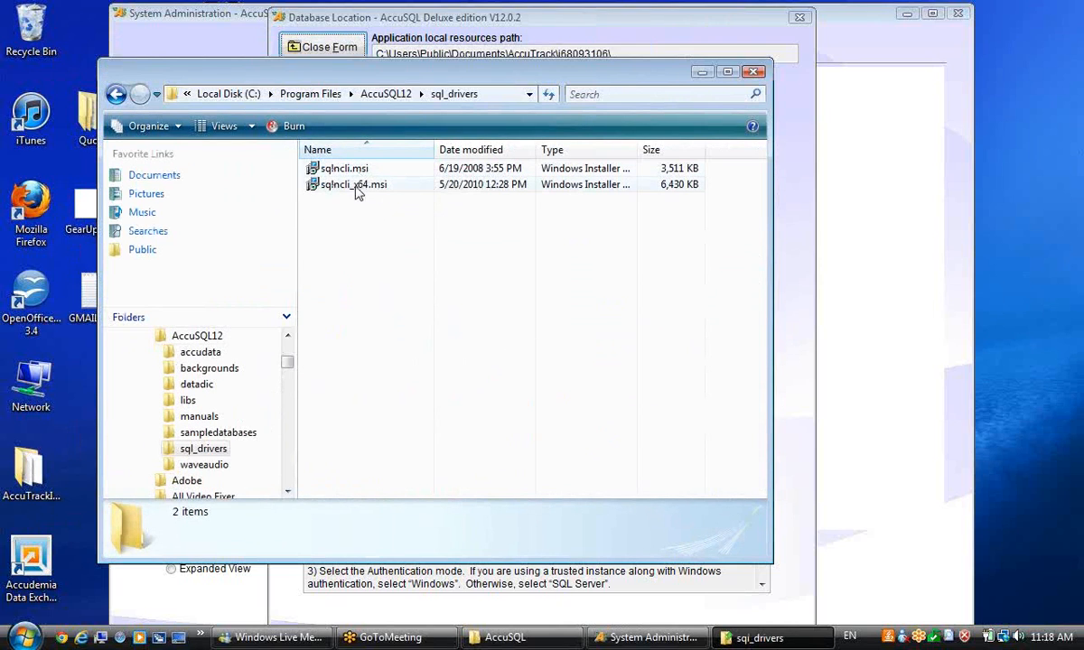
pyautogui.click(30, 632)
pyautogui.rightClick(280, 408)
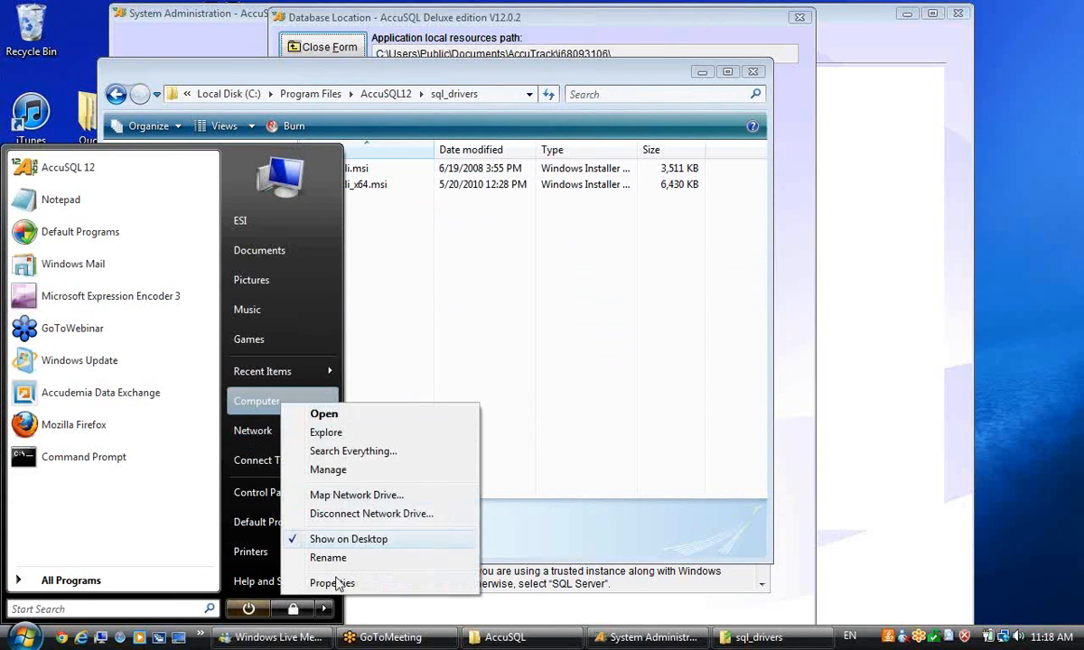
pyautogui.click(339, 582)
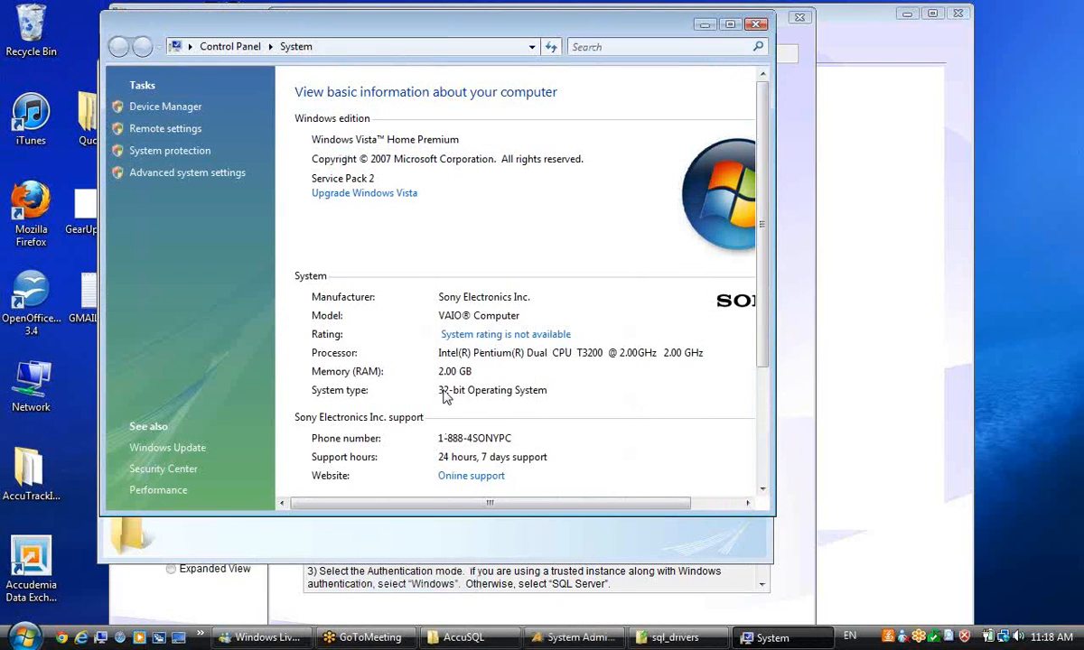
pyautogui.click(755, 25)
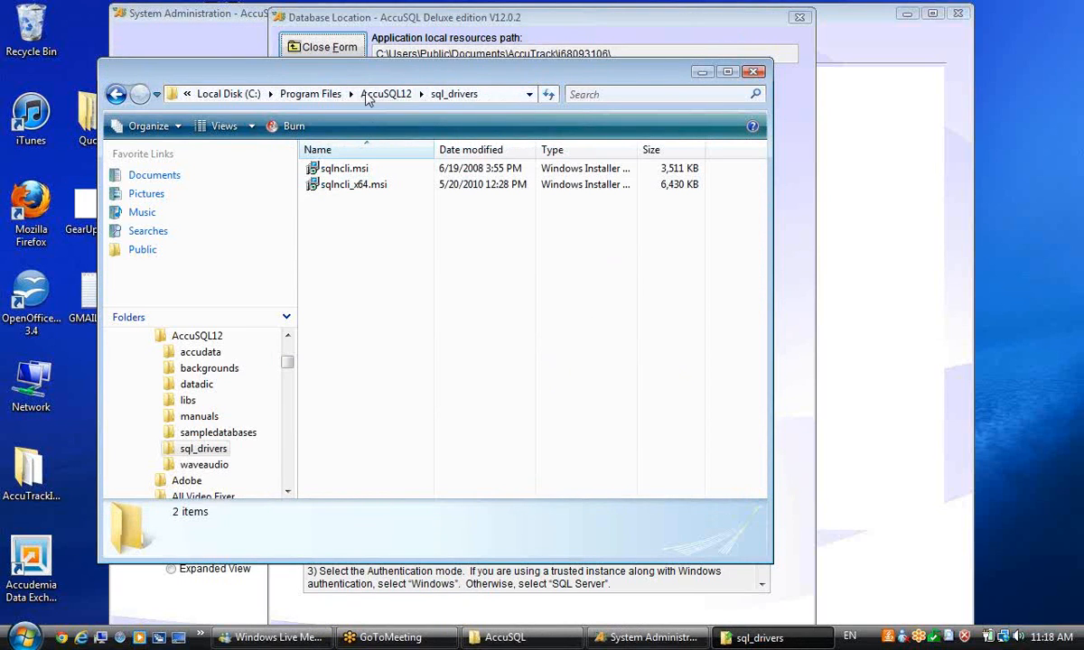
pyautogui.moveTo(386, 78); pyautogui.dragTo(449, 99)
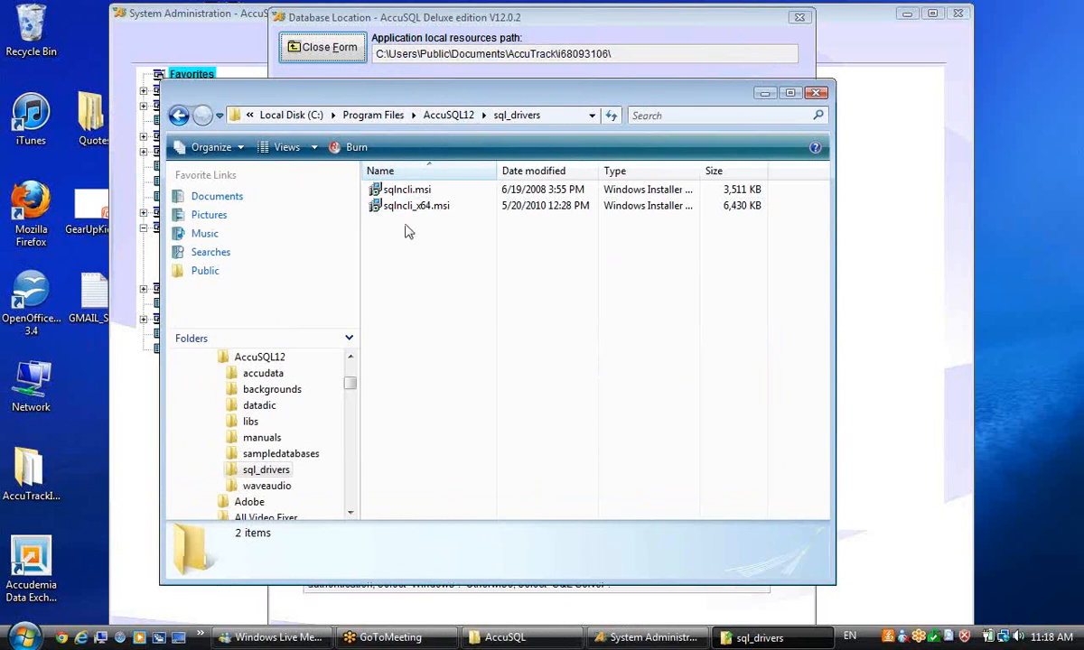
pyautogui.click(402, 193)
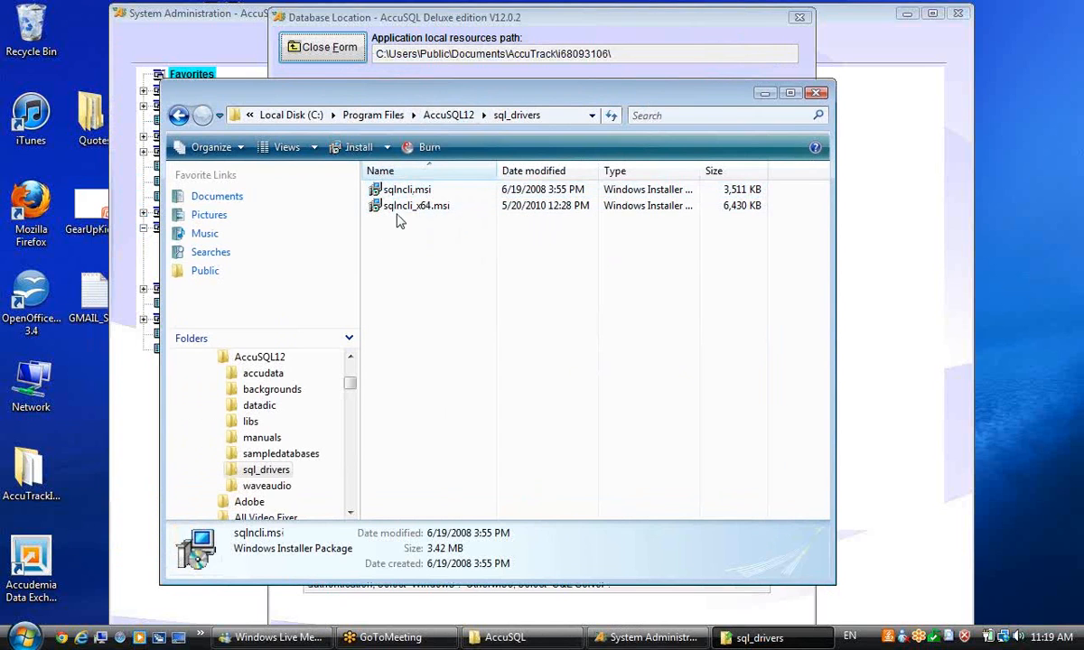
pyautogui.click(447, 224)
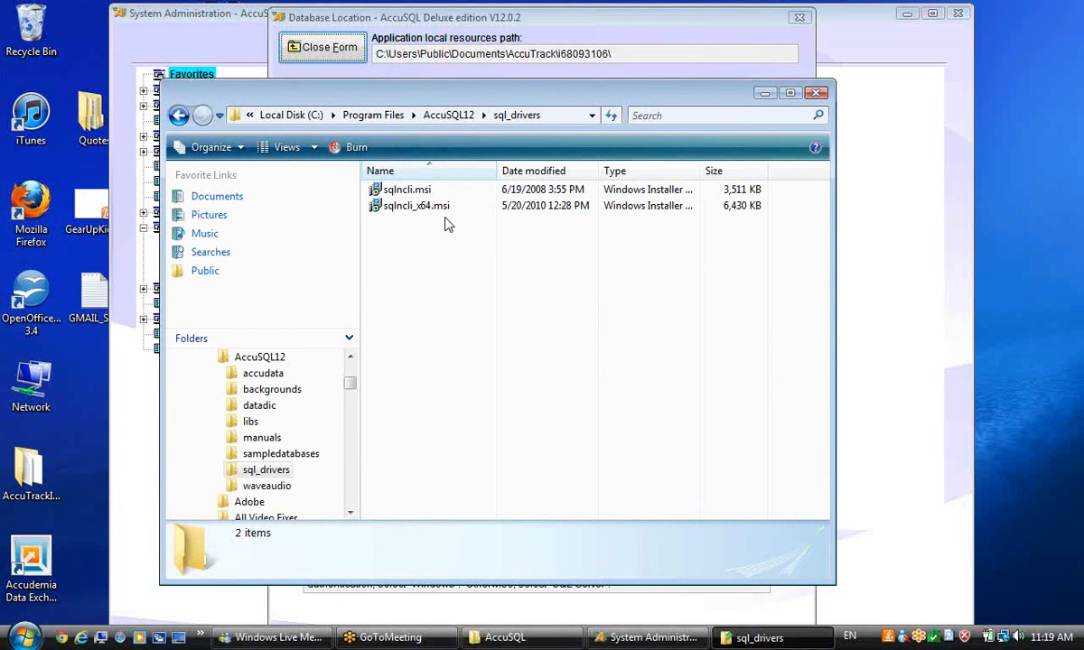
pyautogui.click(815, 93)
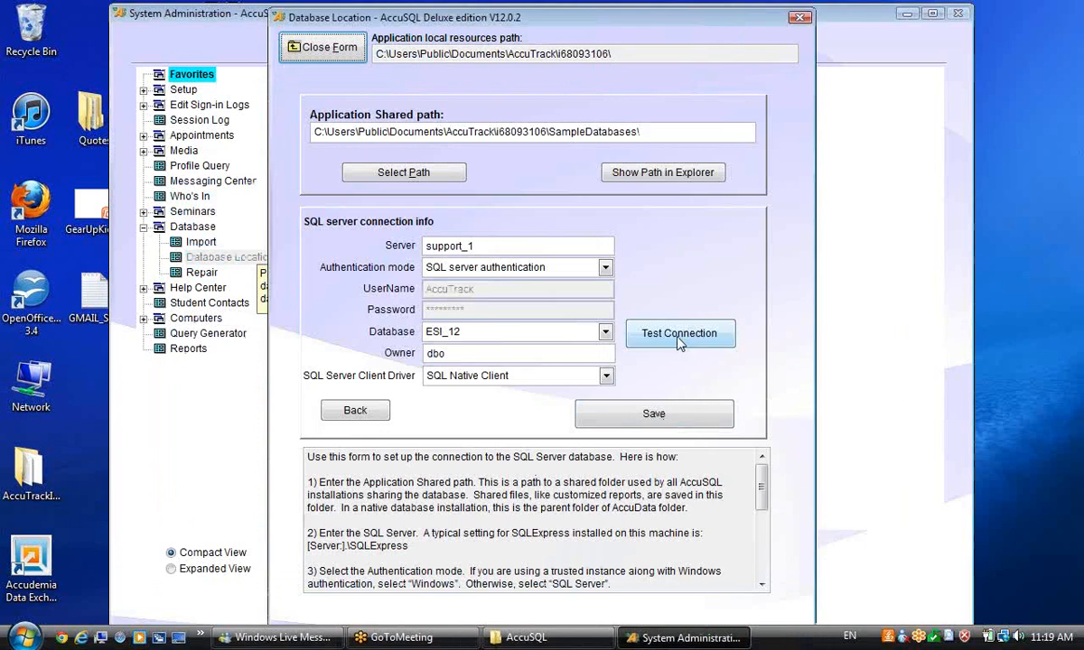
# Step: Test the SQL Server connection successfully, then close the form and exit AccuSQL
pyautogui.click(638, 325)
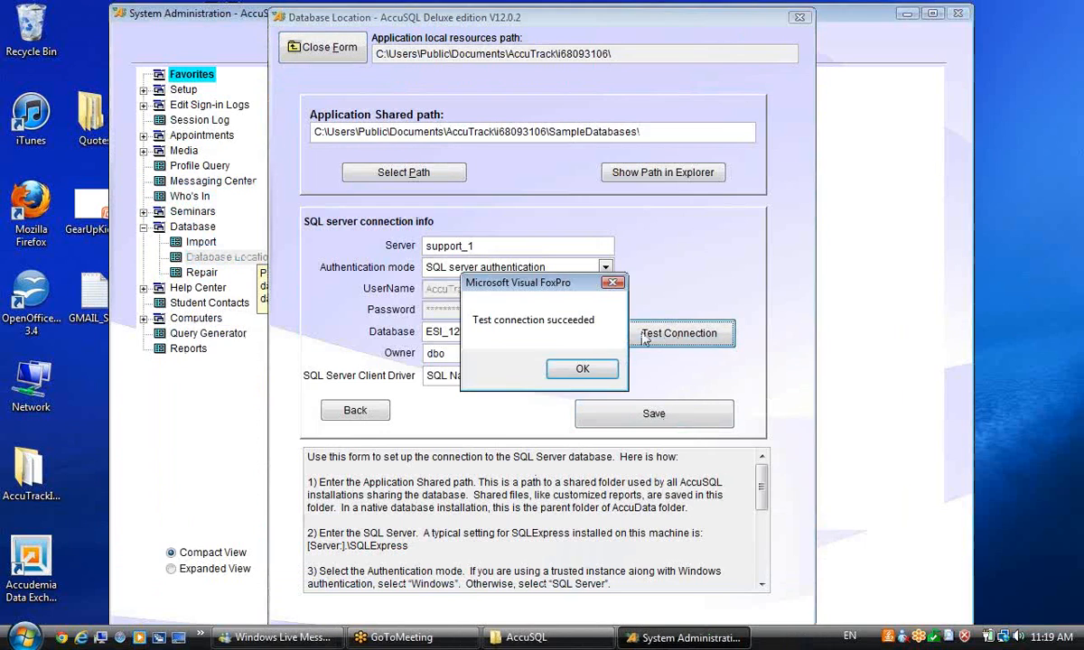
pyautogui.click(580, 372)
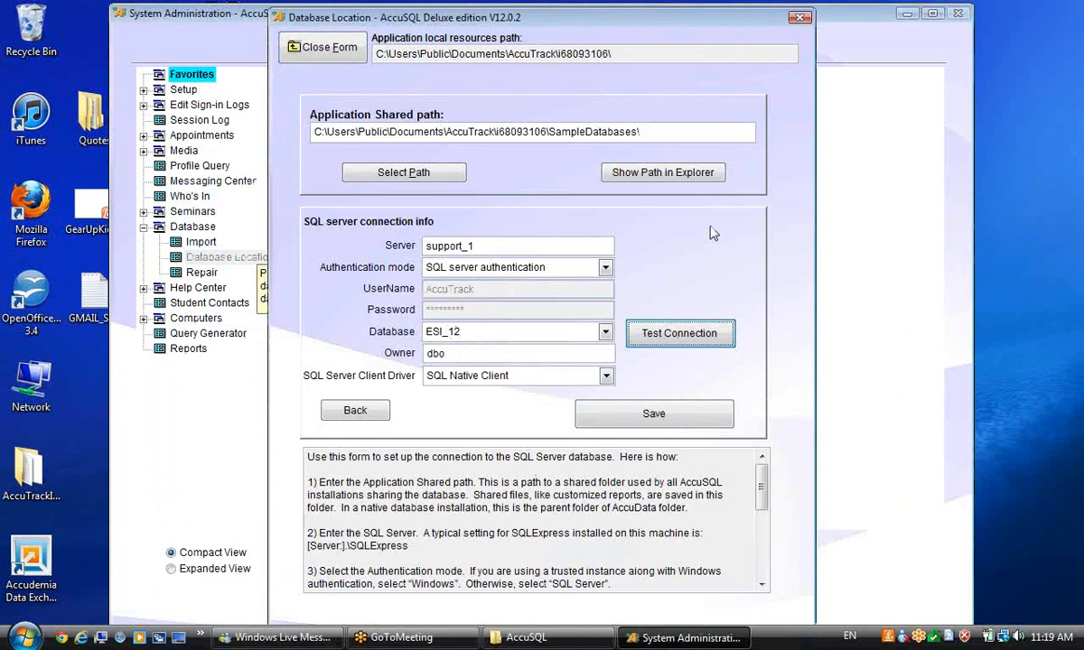
pyautogui.click(291, 48)
pyautogui.click(569, 557)
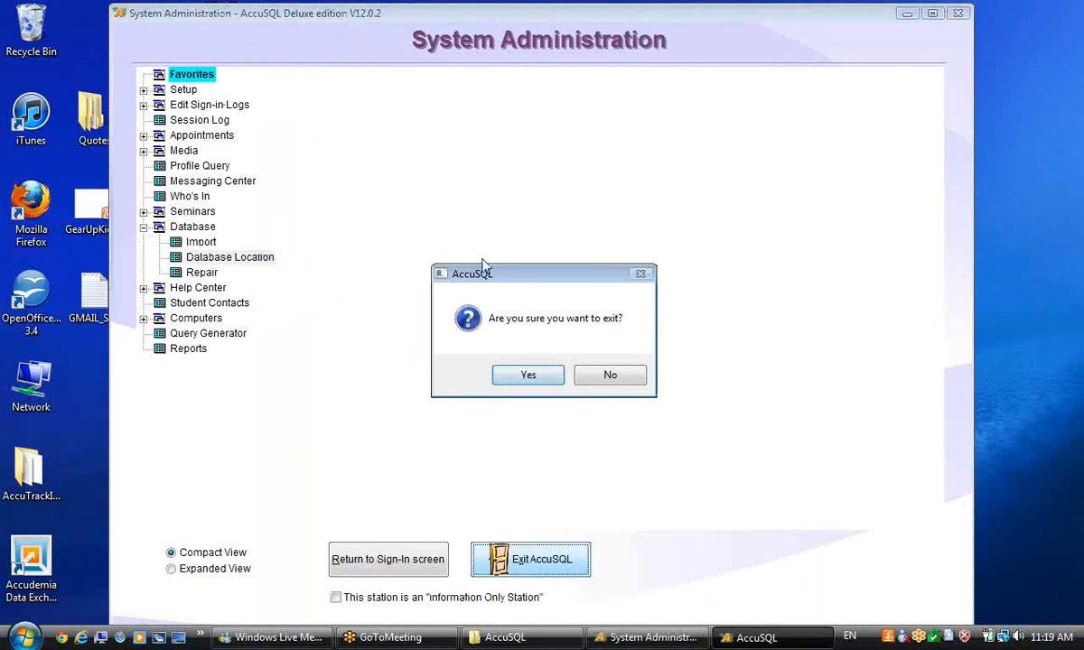
pyautogui.click(524, 377)
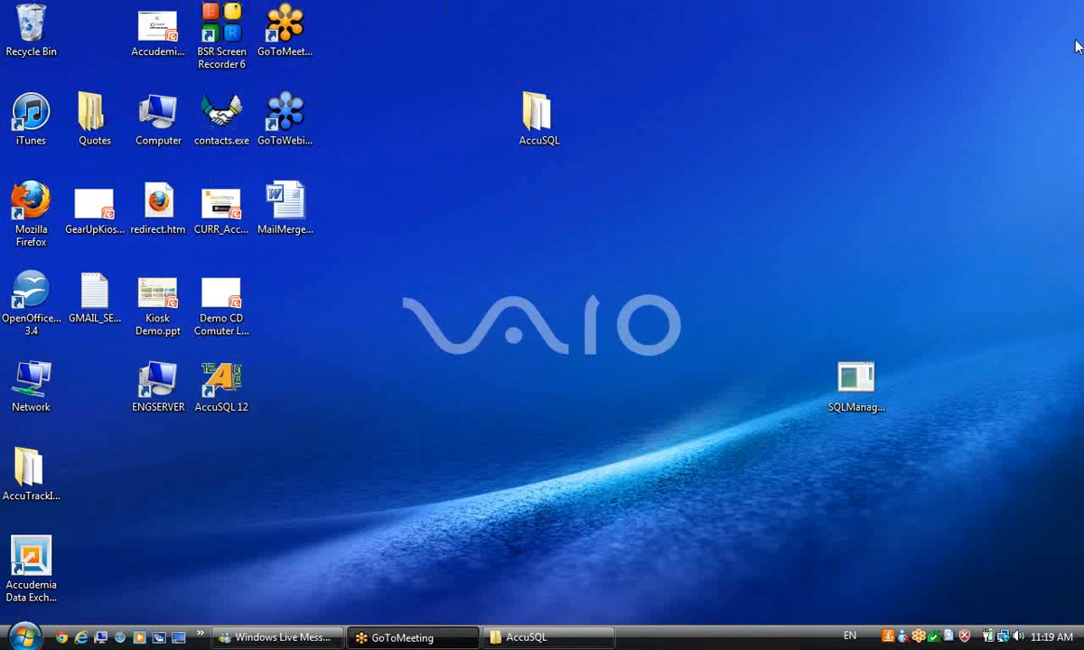